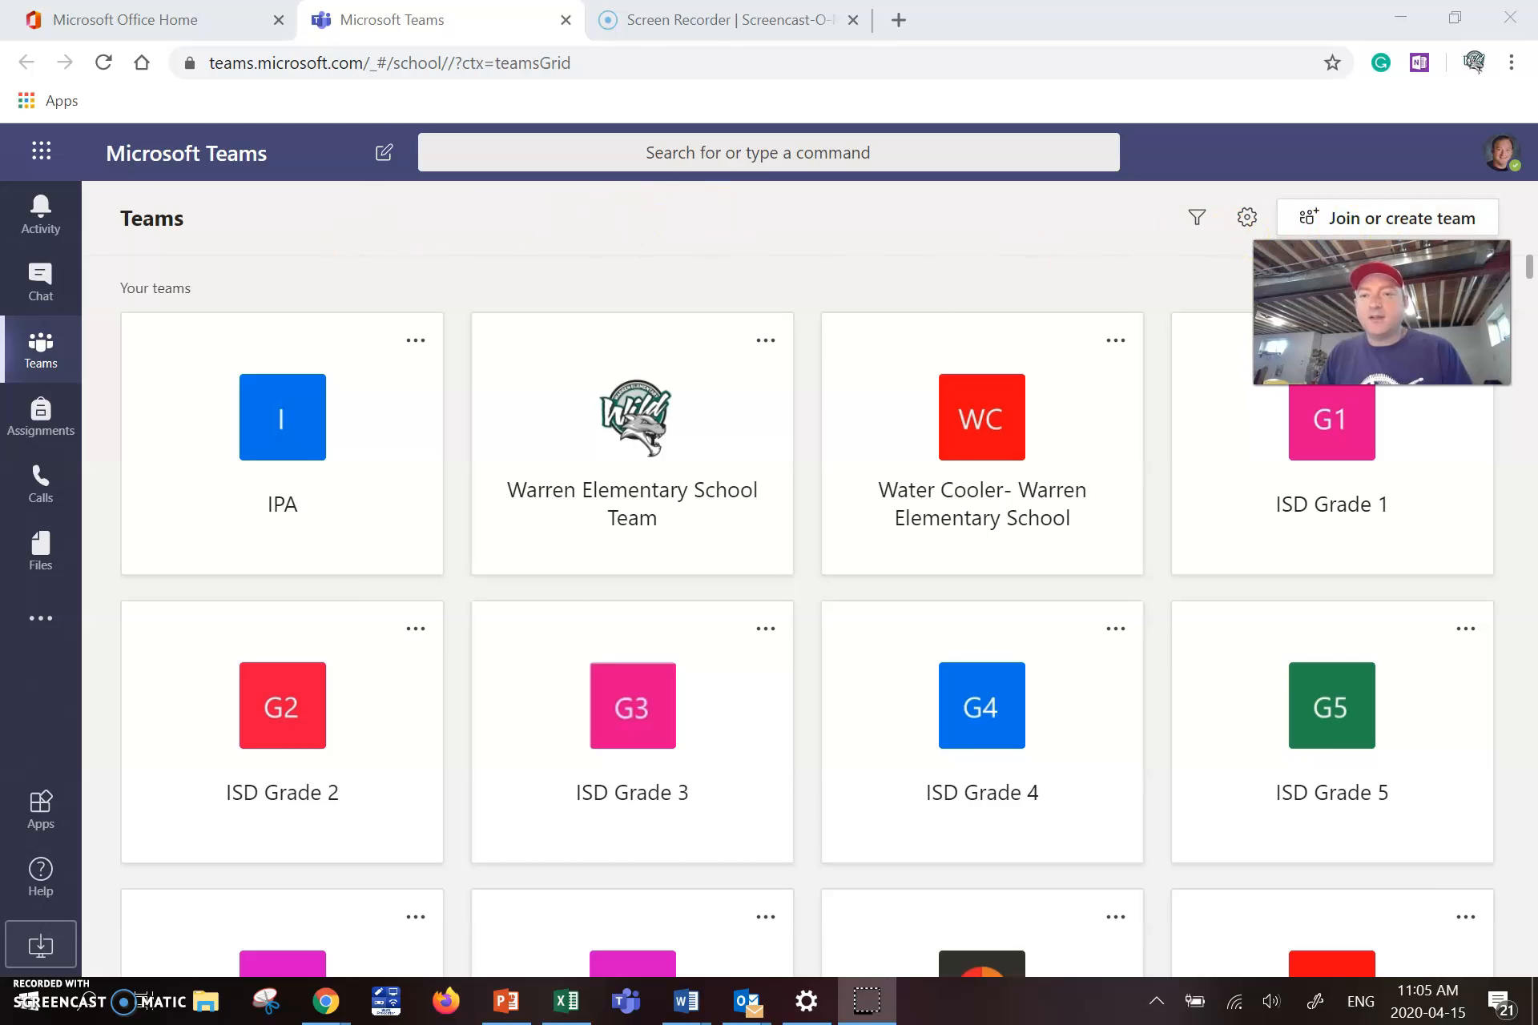
Start creating a new team and choose Staff as its team type.
click(1373, 221)
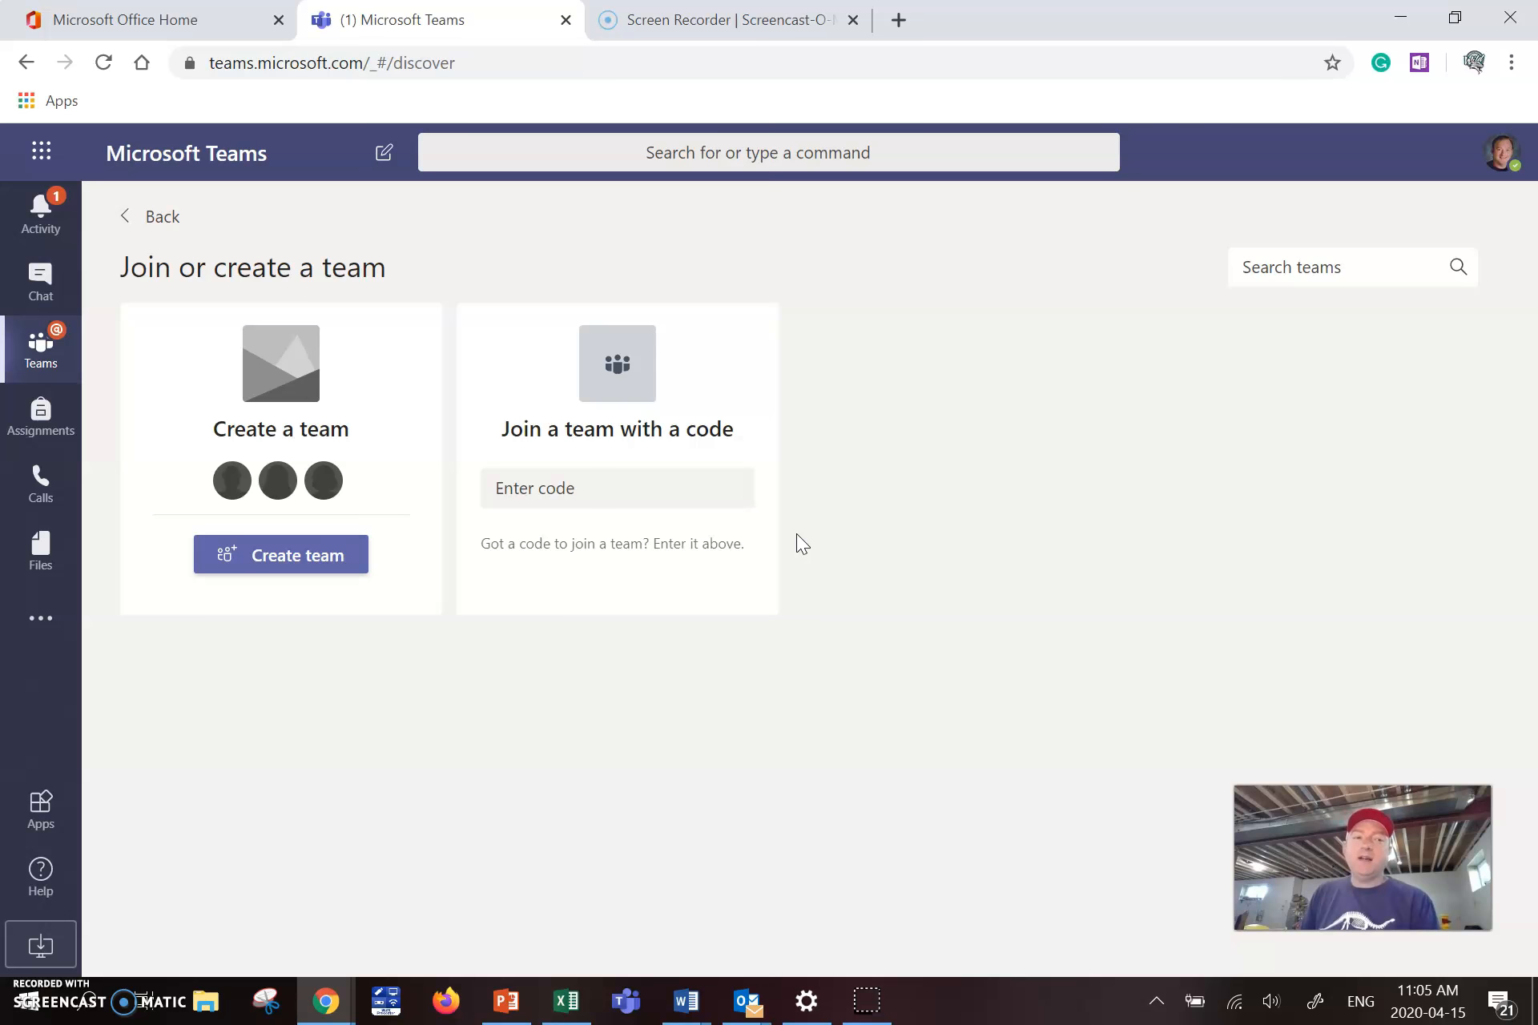
mouse_move(618, 491)
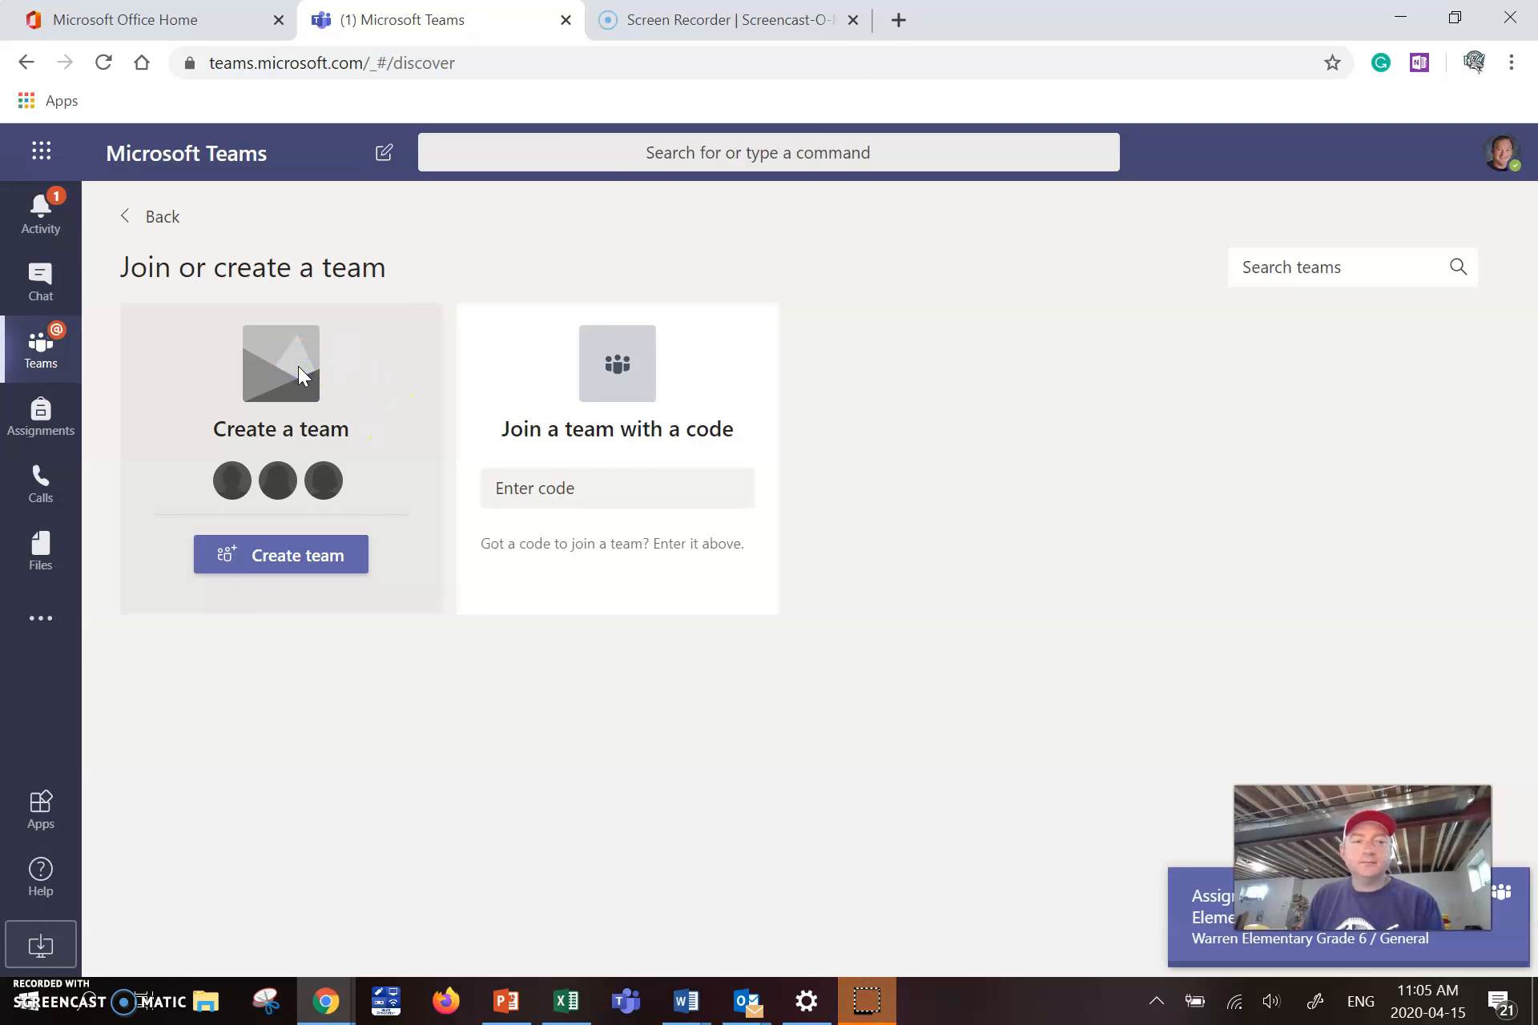
click(312, 552)
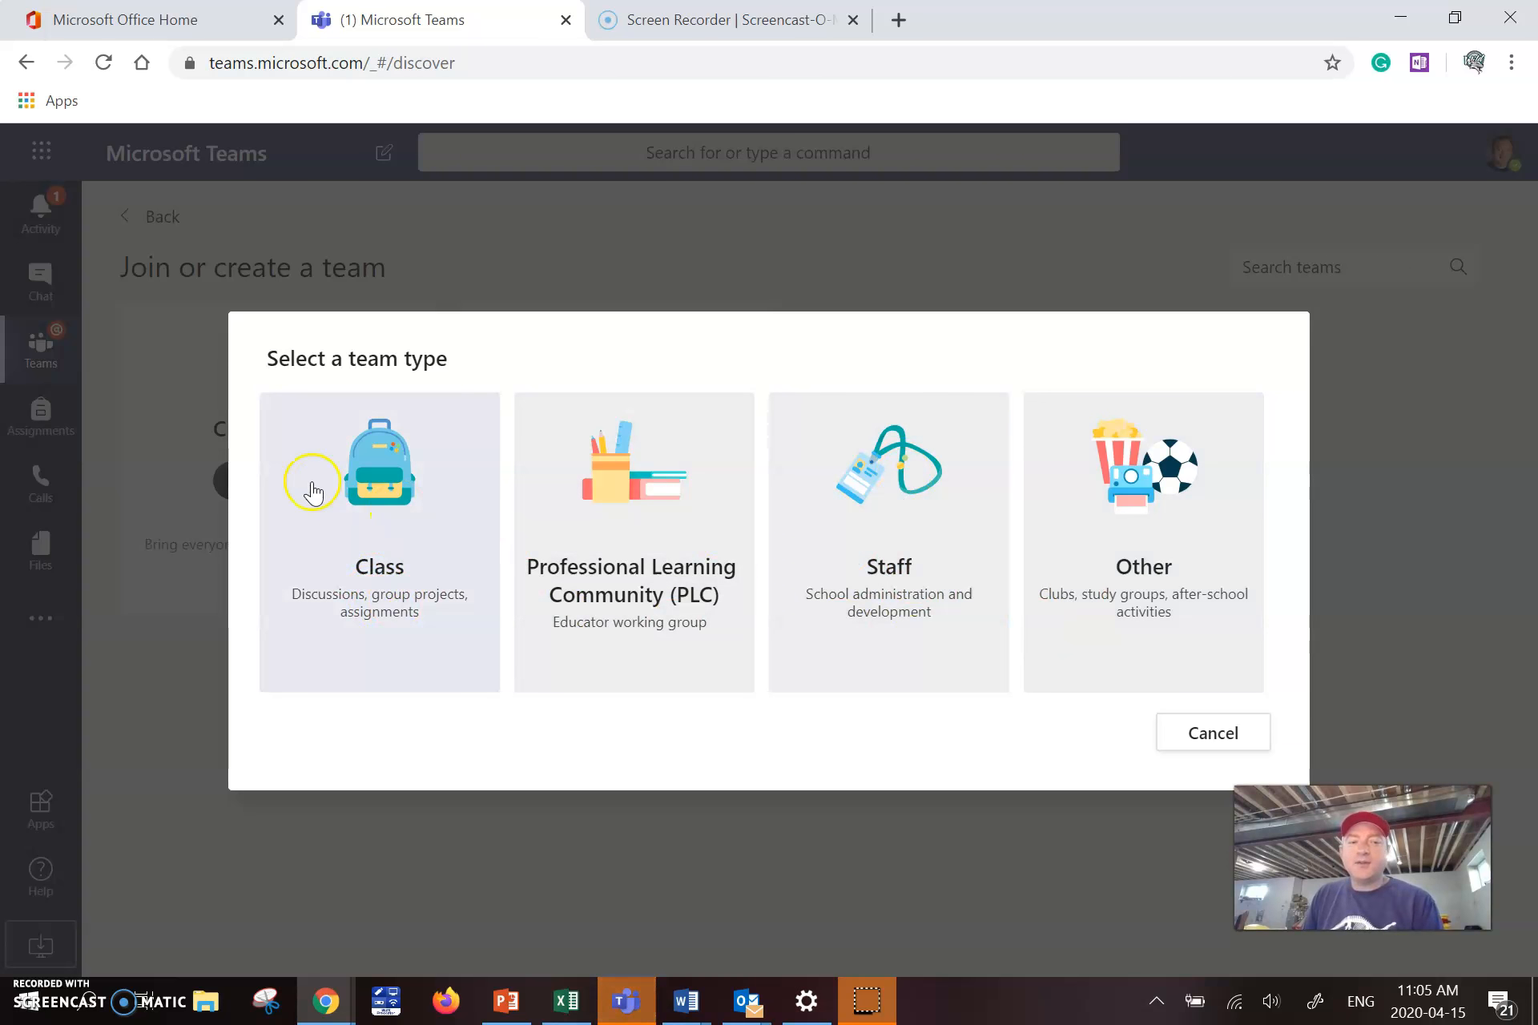
click(892, 518)
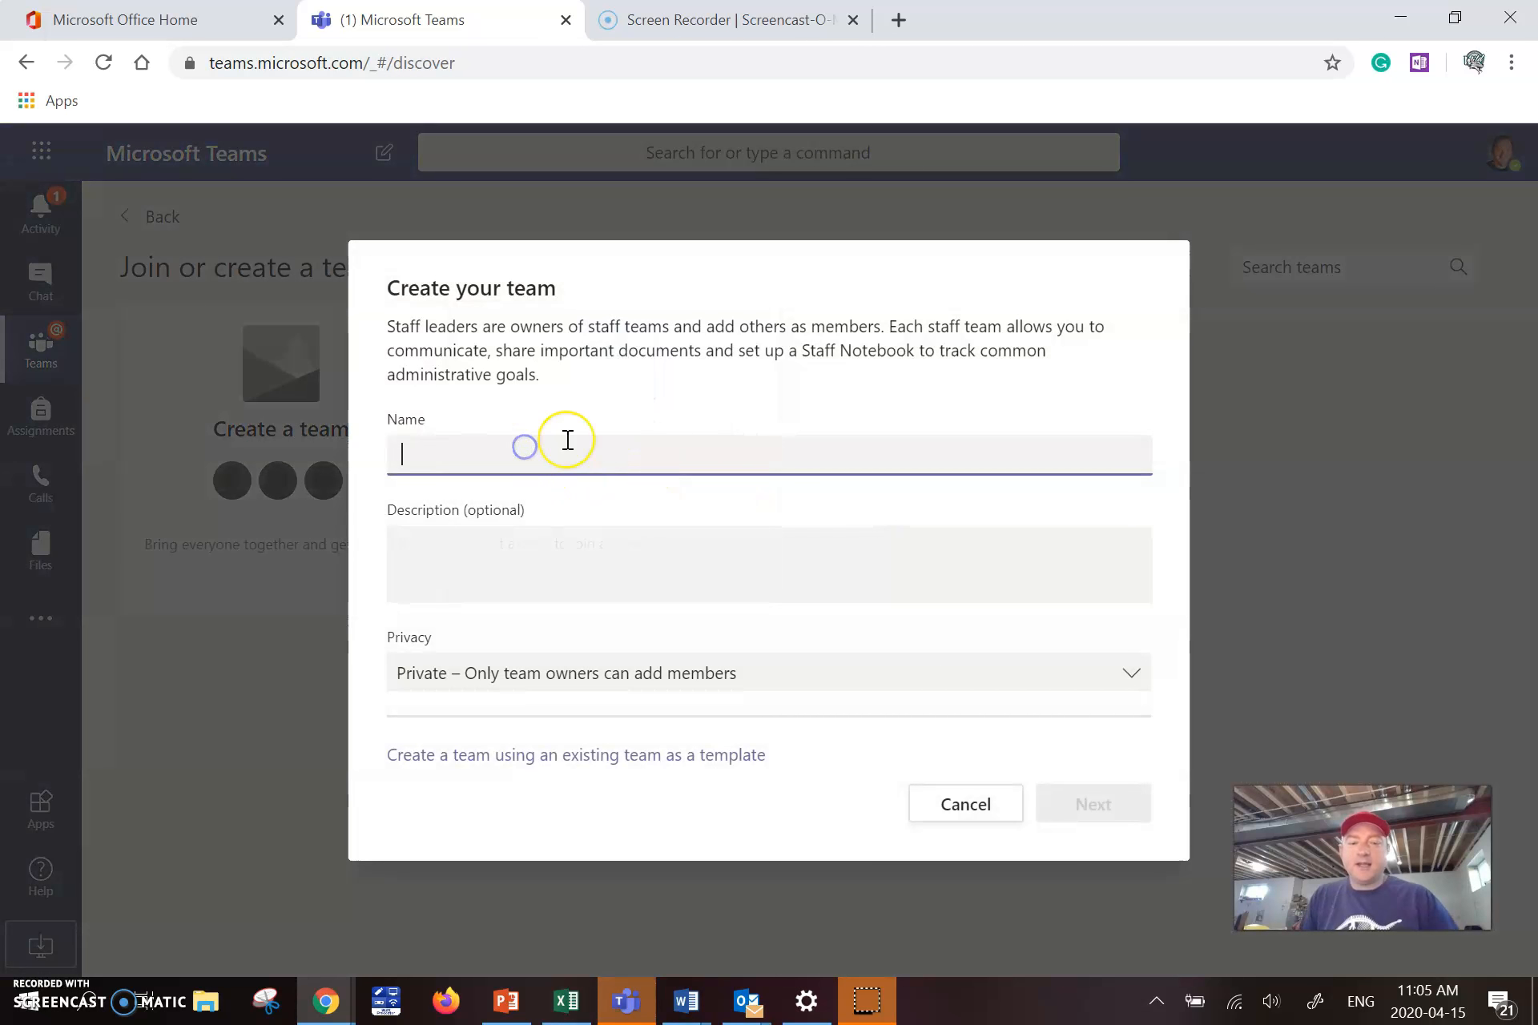
Name the new team TEST, make it public to the organisation, and create it without adding members.
text(TEST)
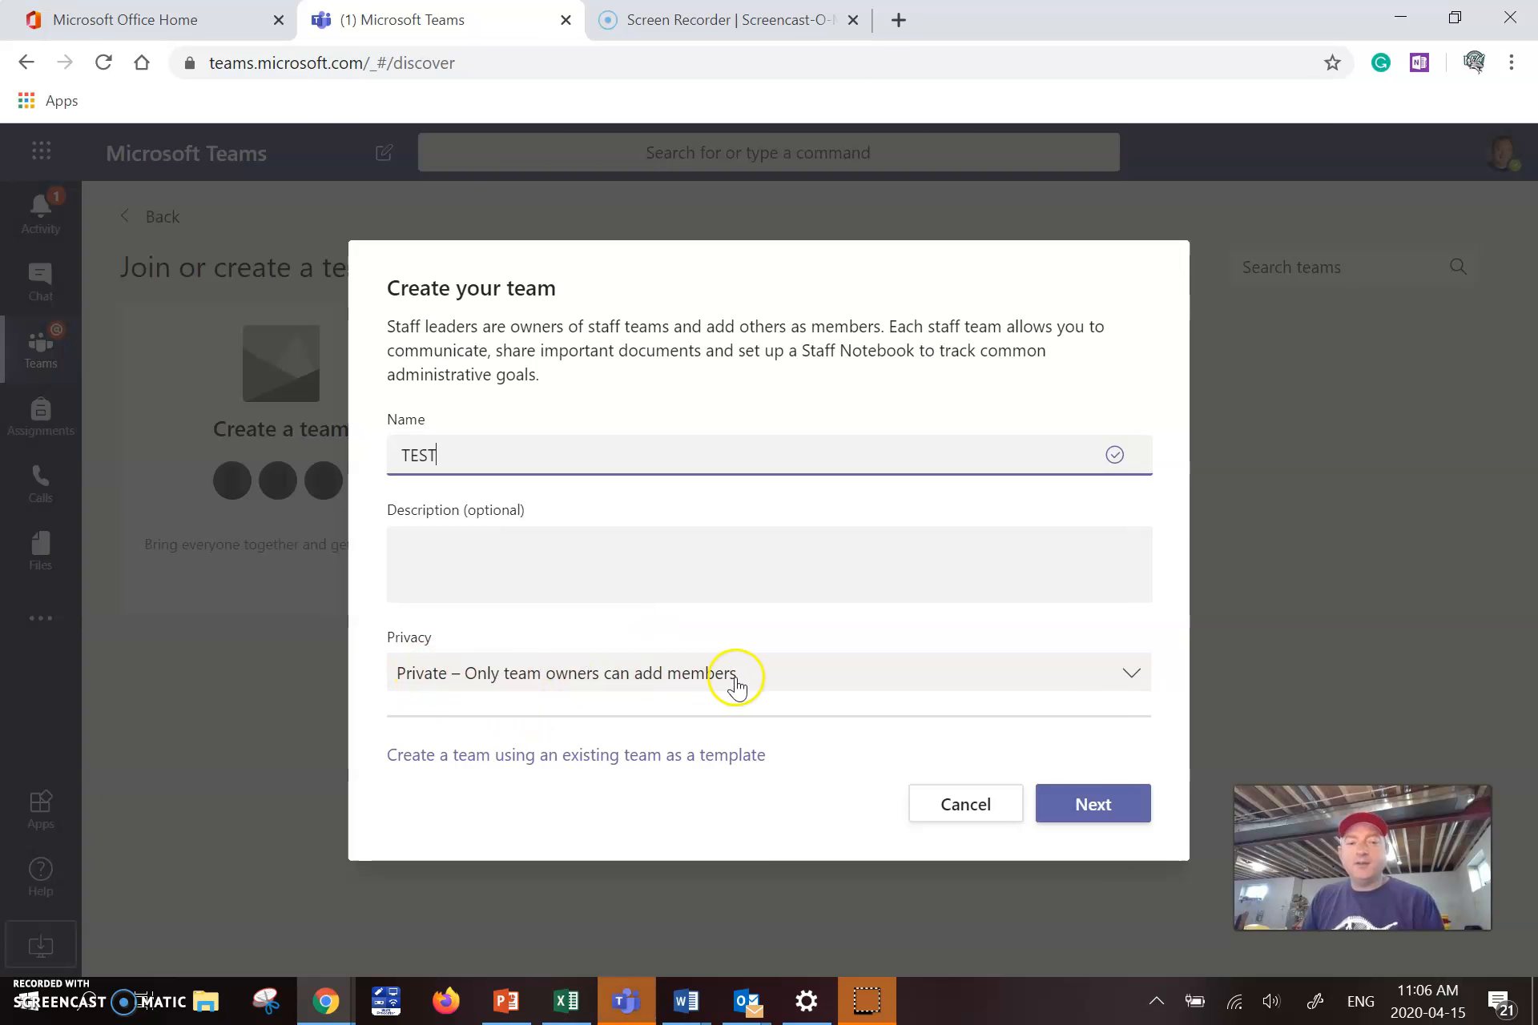
click(785, 677)
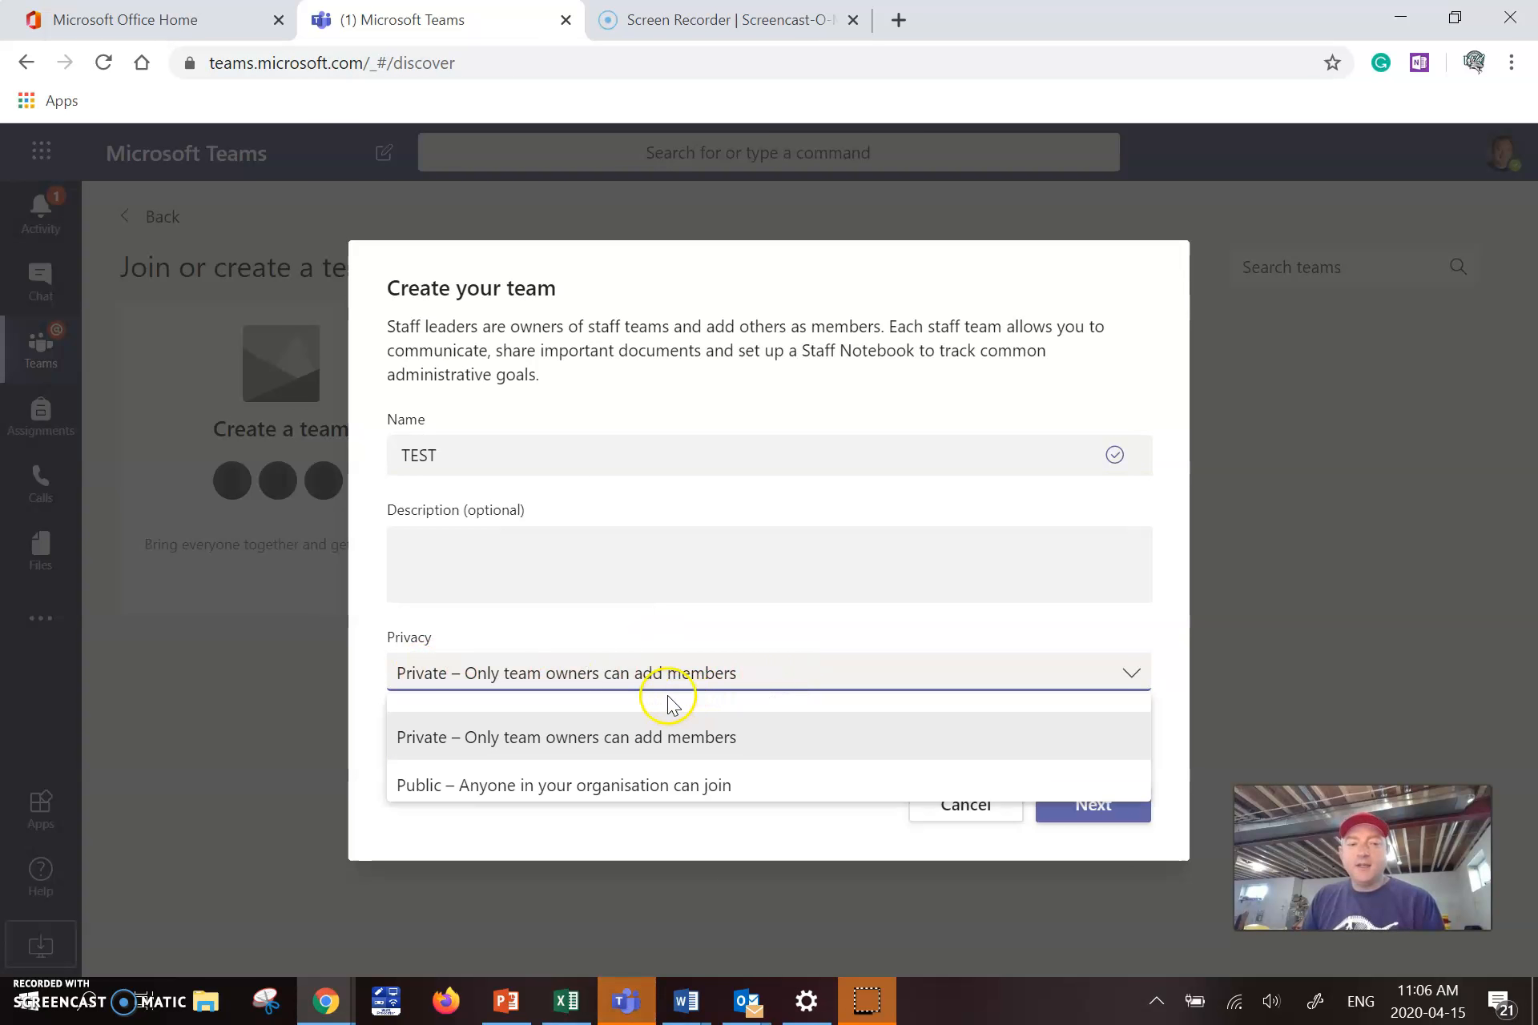
click(635, 792)
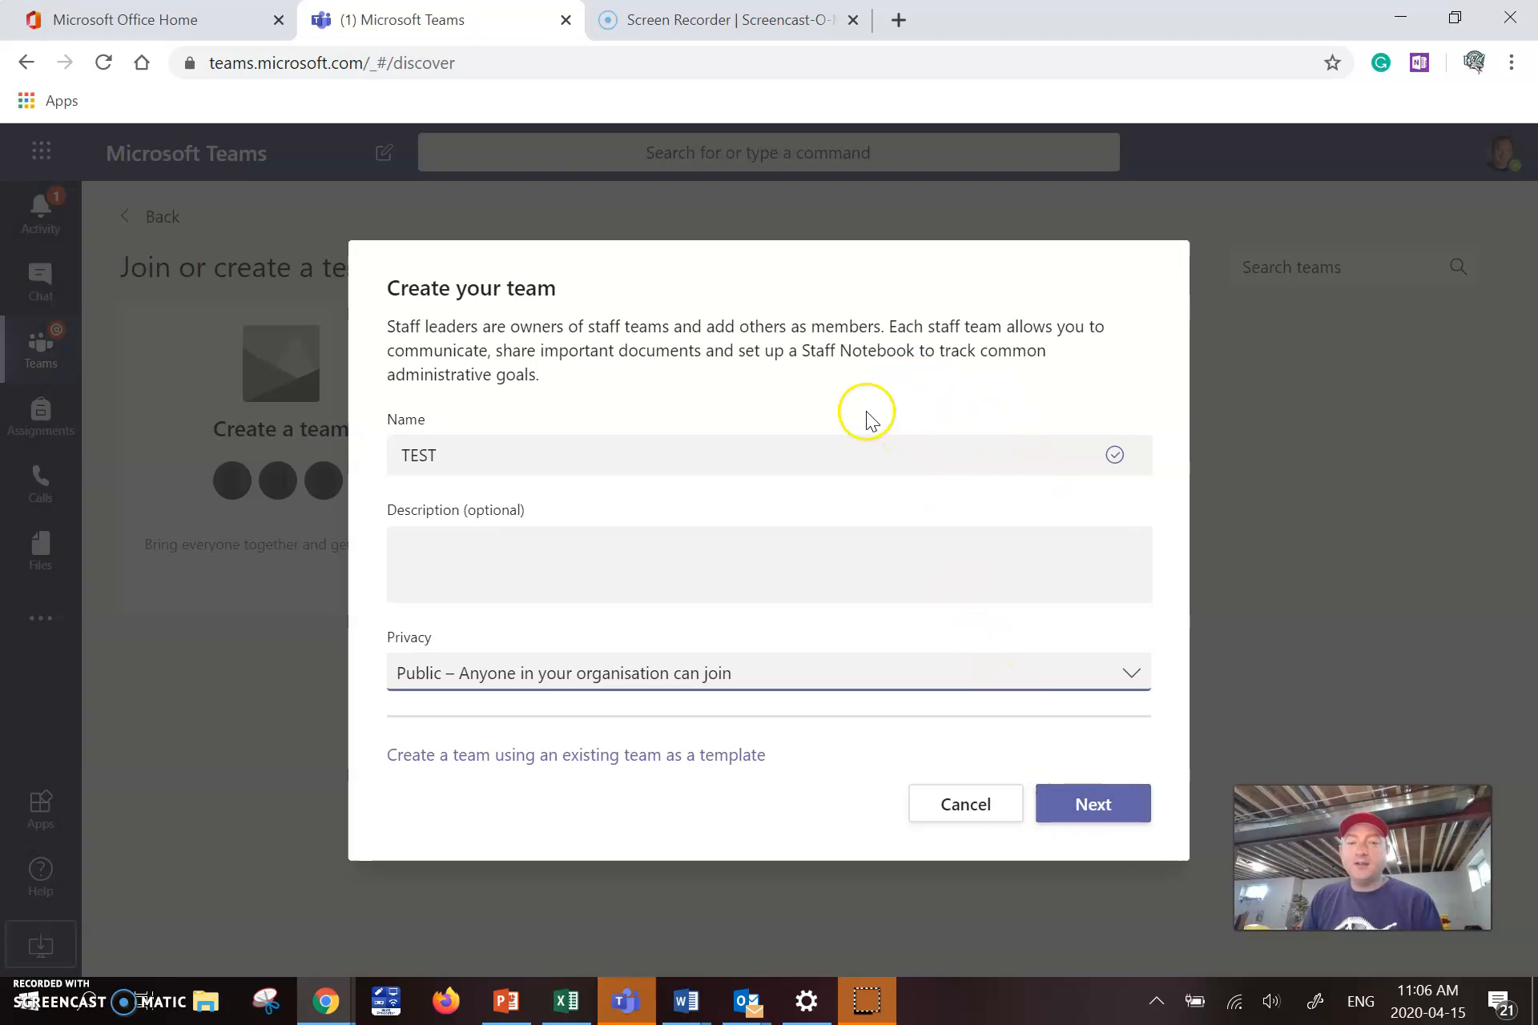
click(1101, 811)
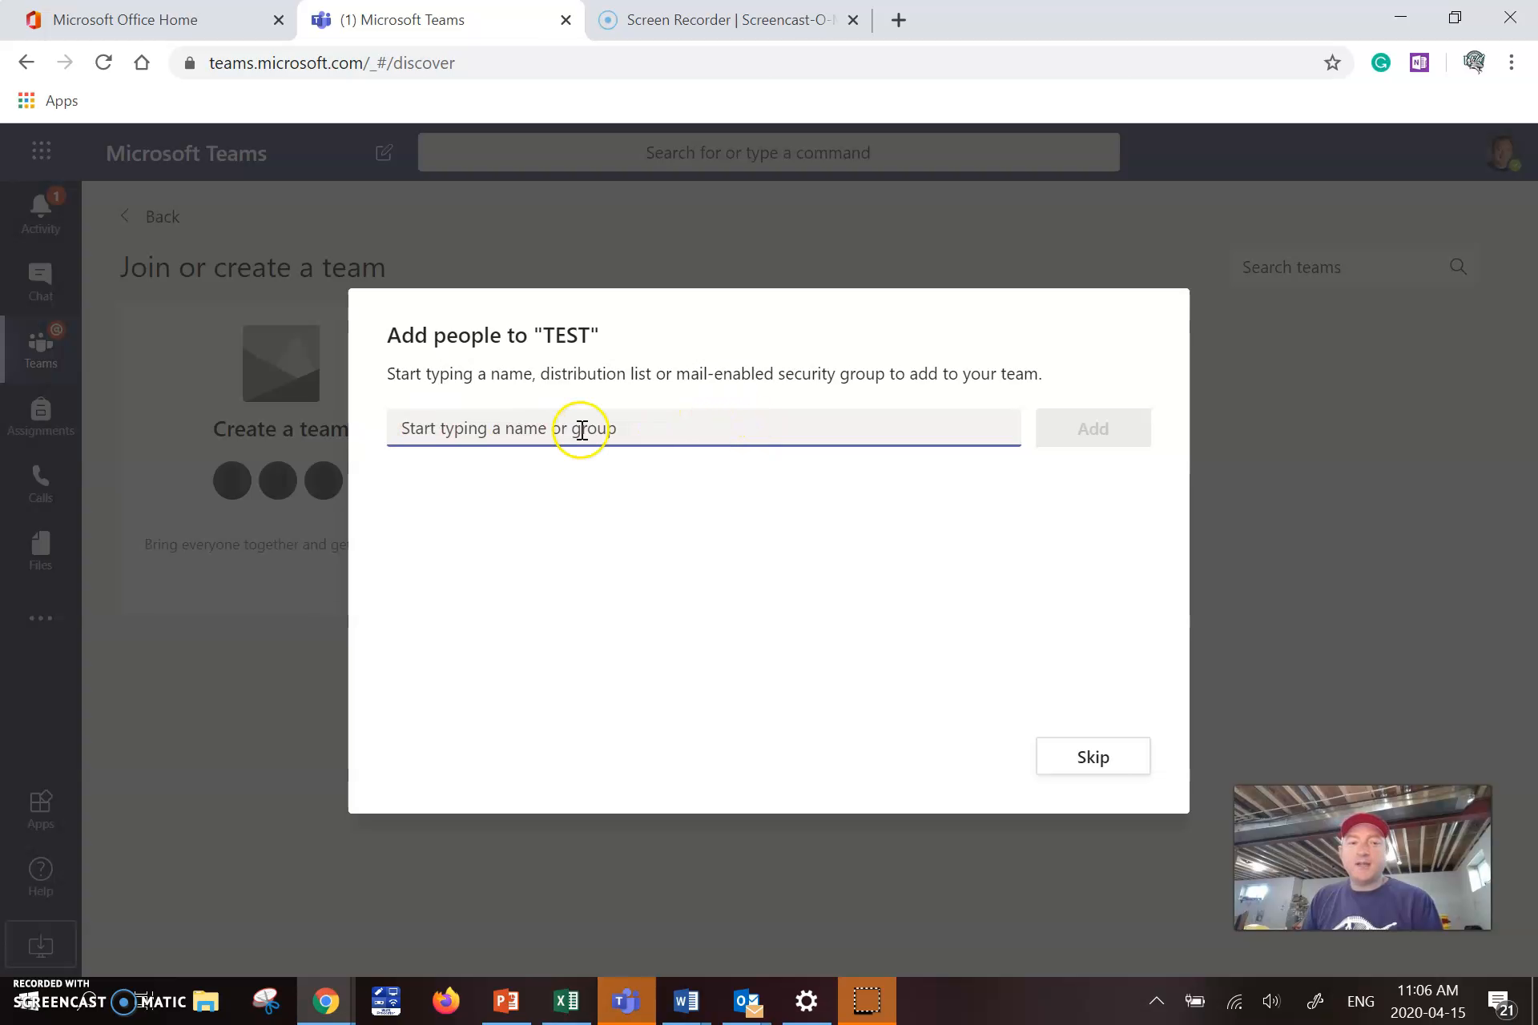
click(1116, 766)
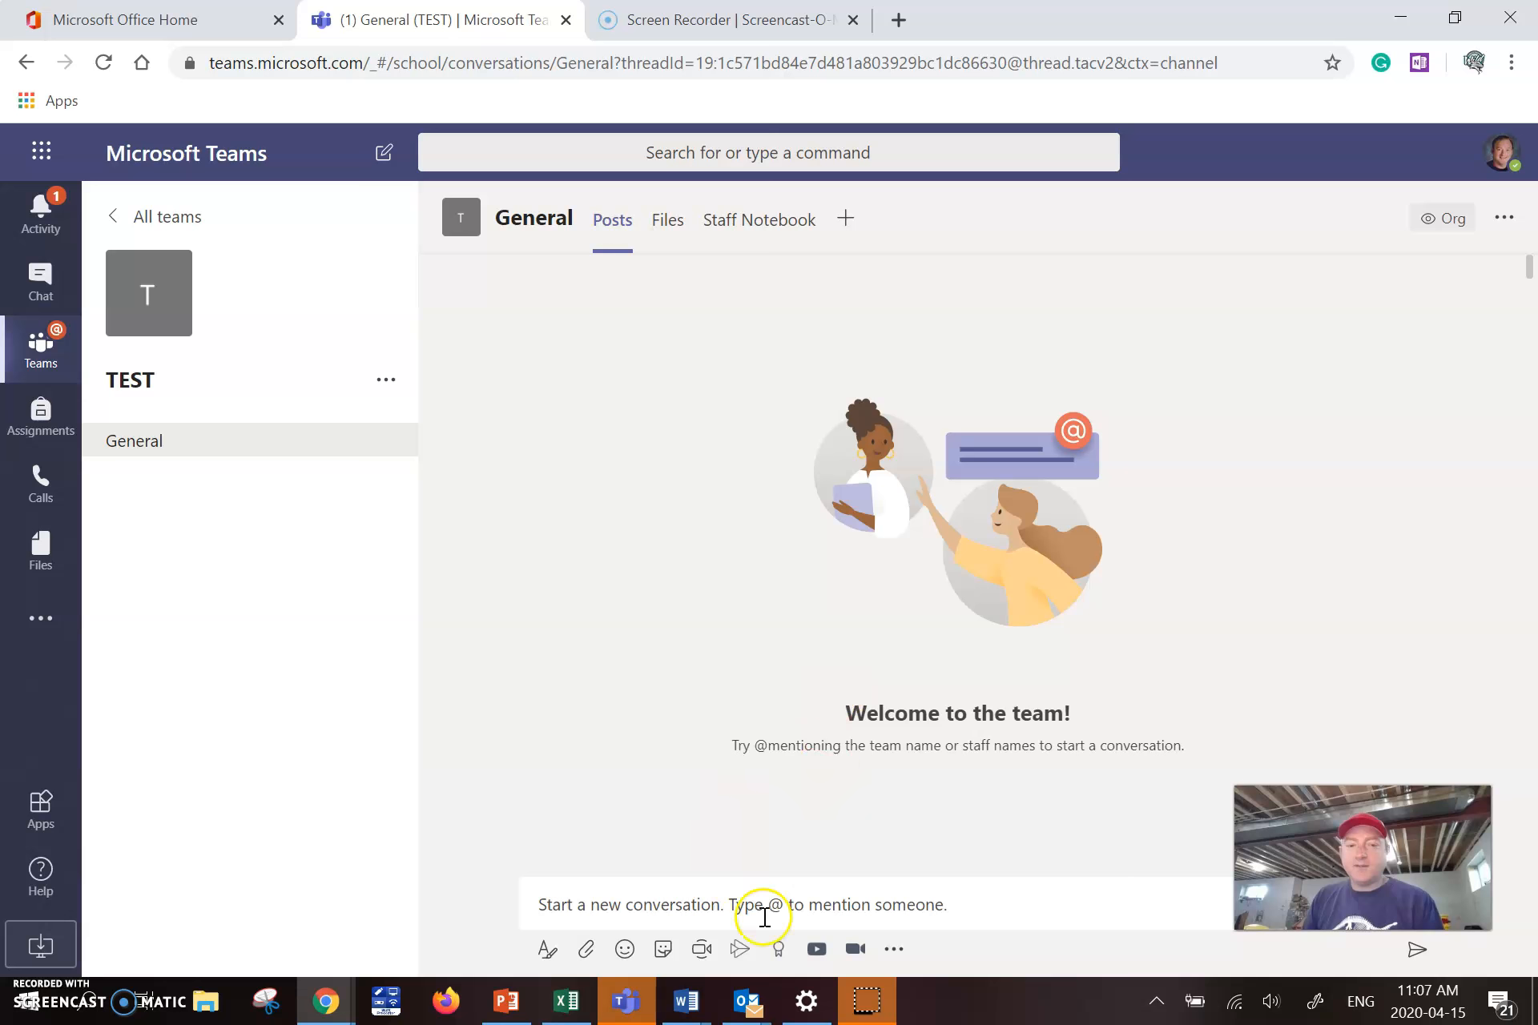
Go back to the list of all teams and find and open the TEST team.
click(142, 214)
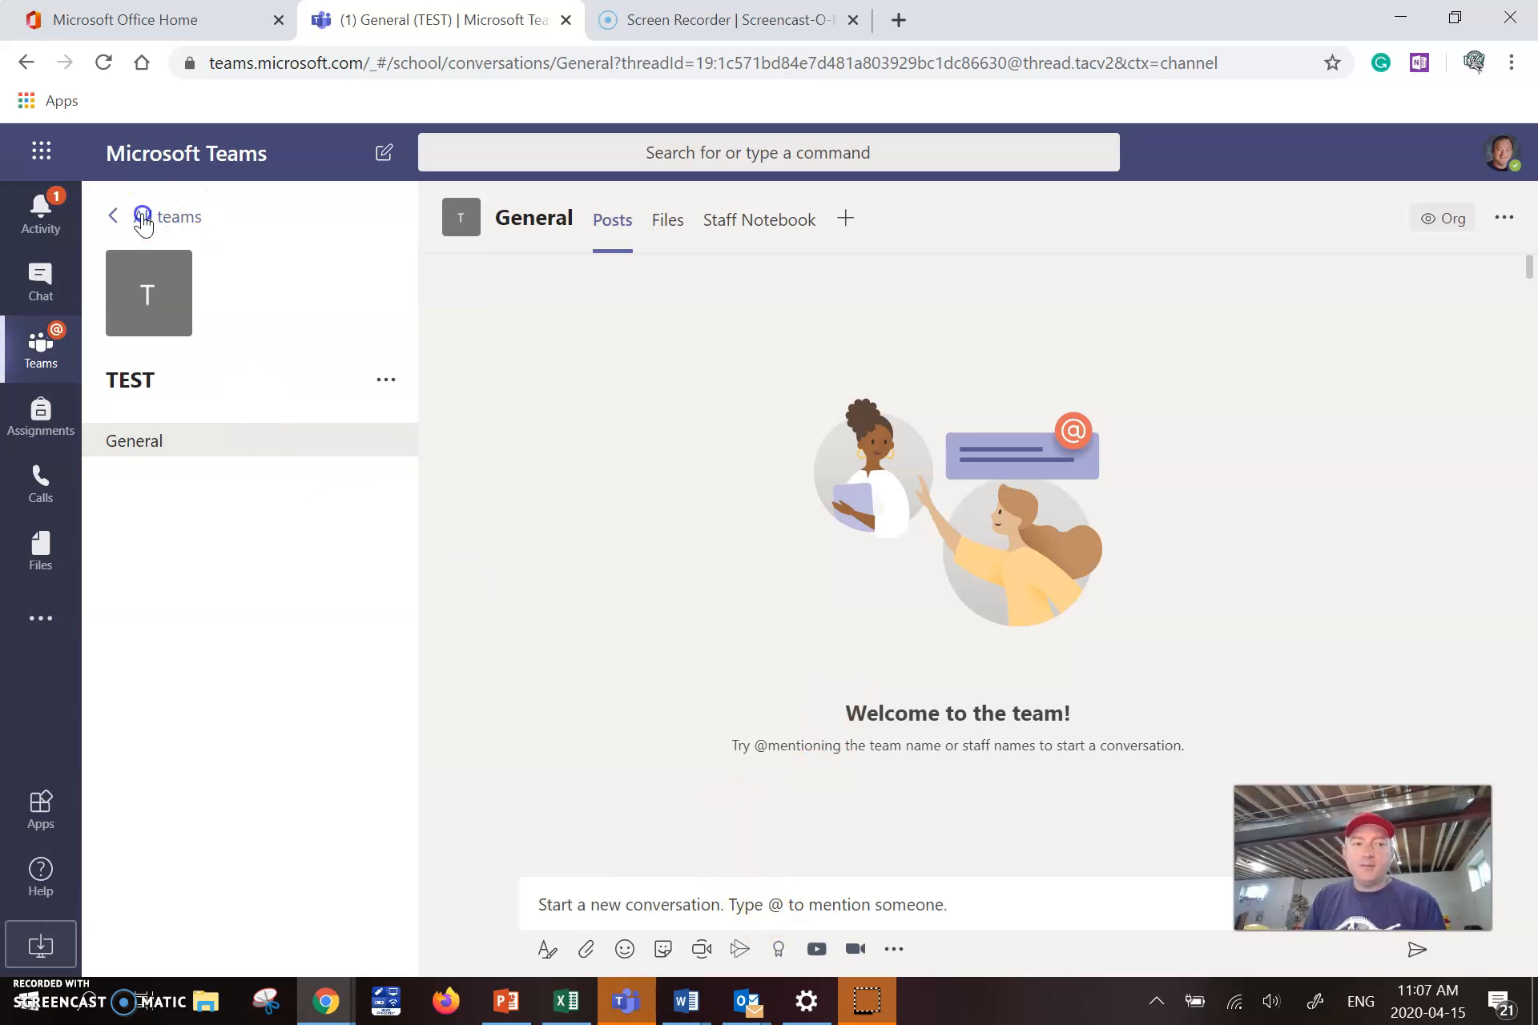
scroll(678, 535, down, 5)
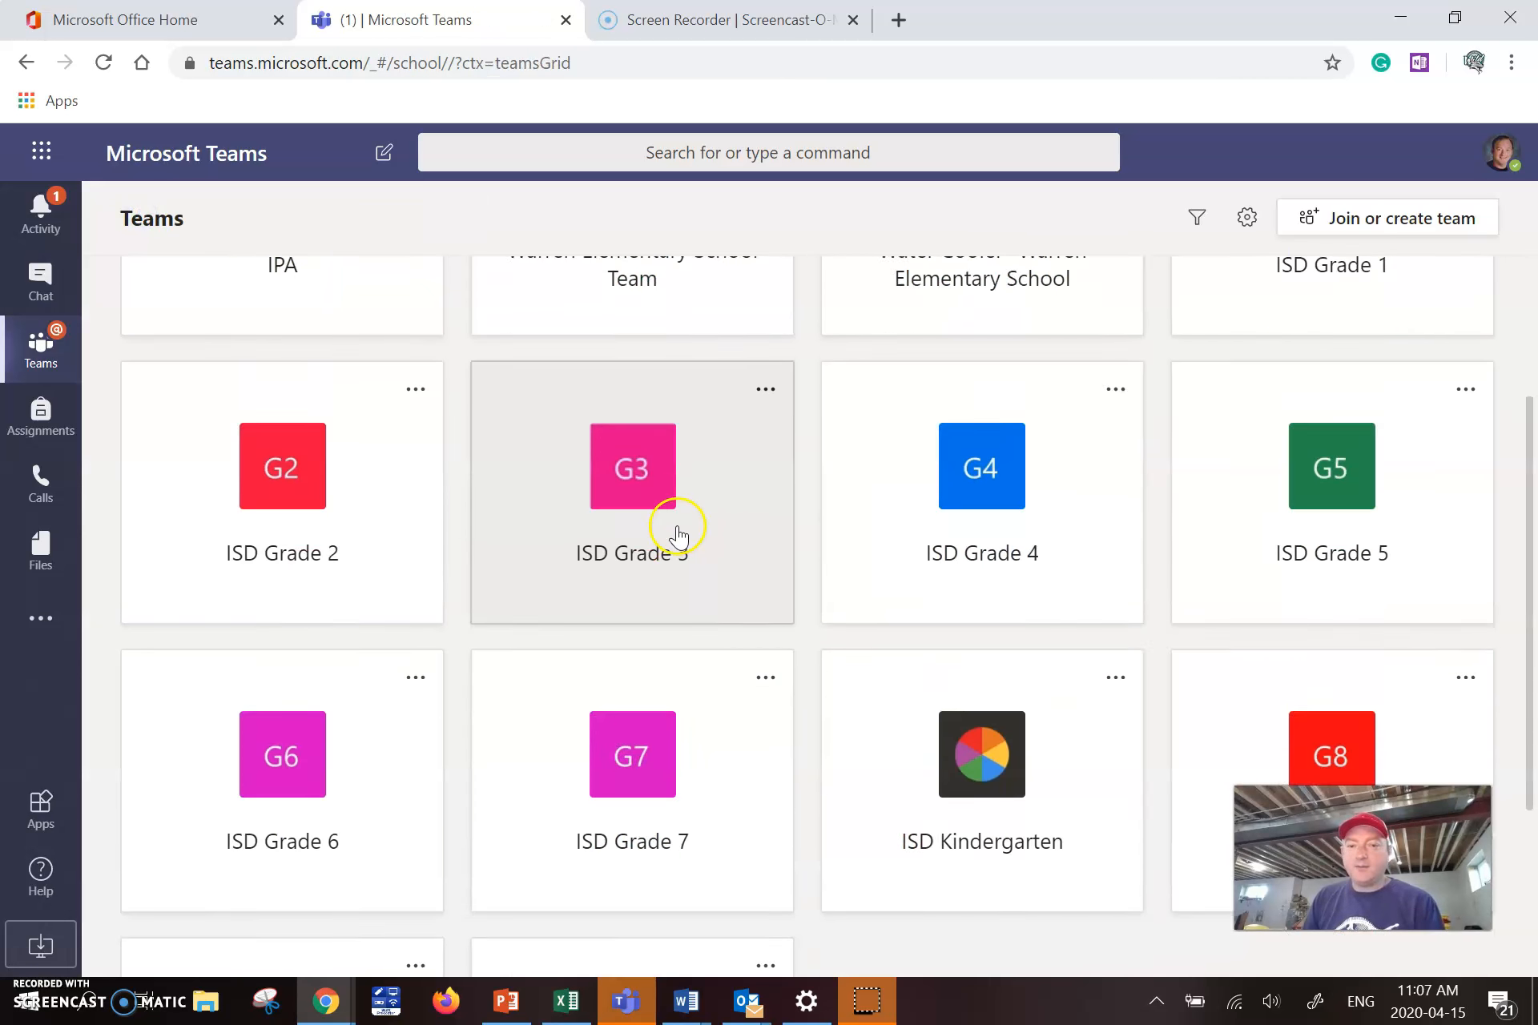
click(635, 789)
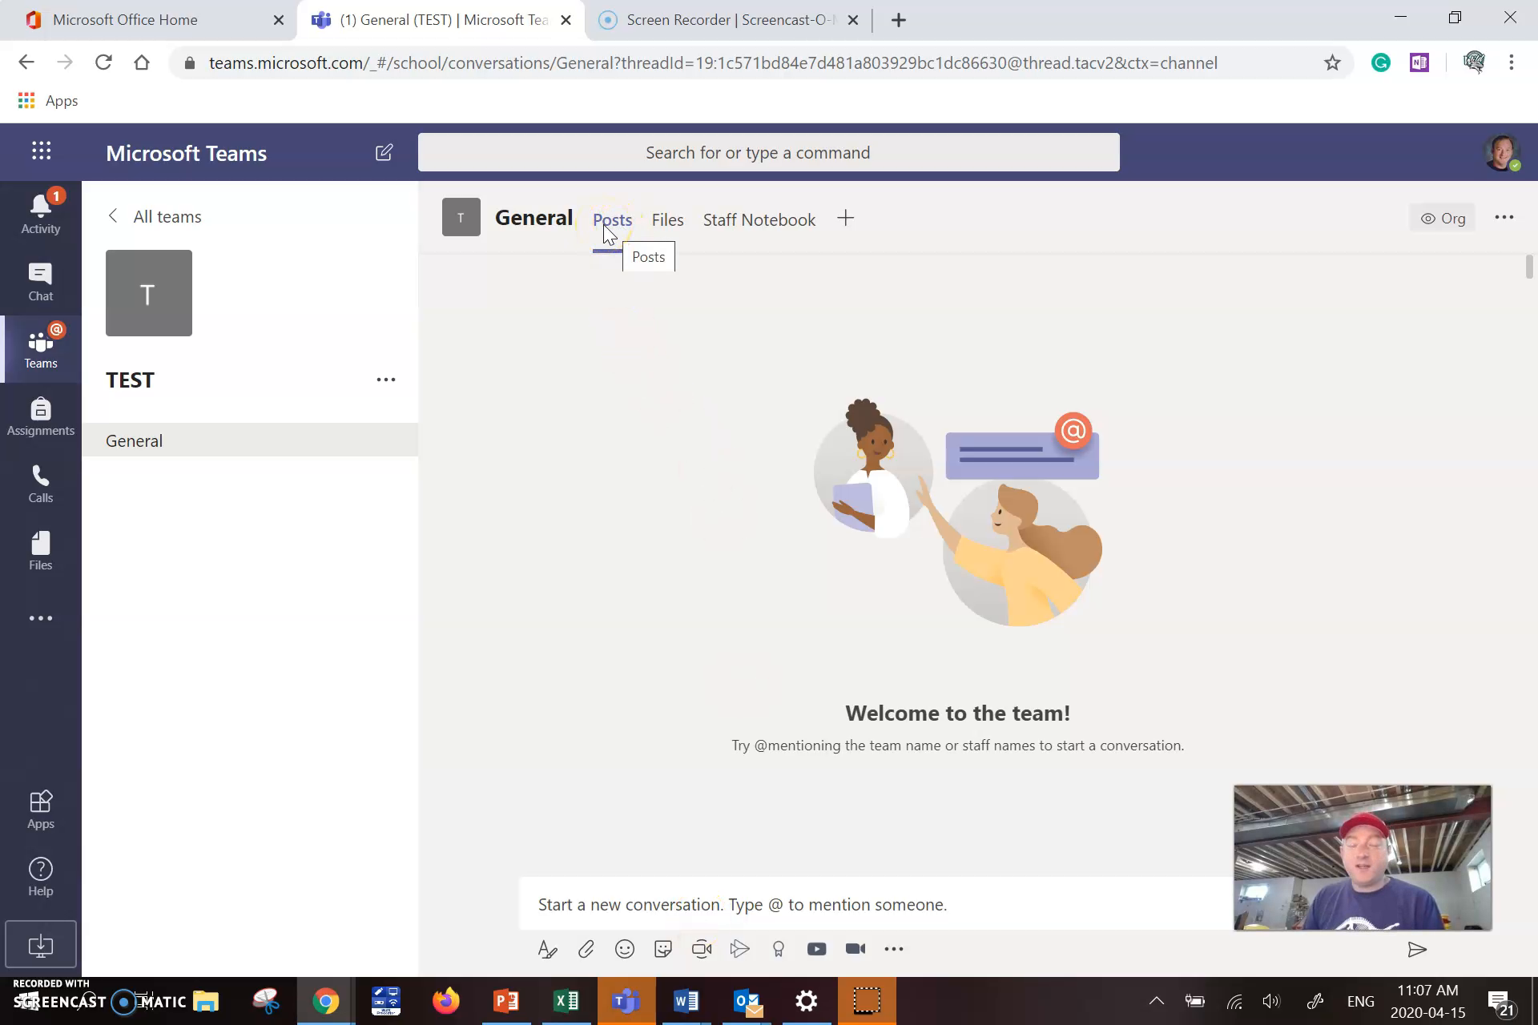
Look through the General channel's conversation area, its files and its Staff Notebook page.
click(681, 906)
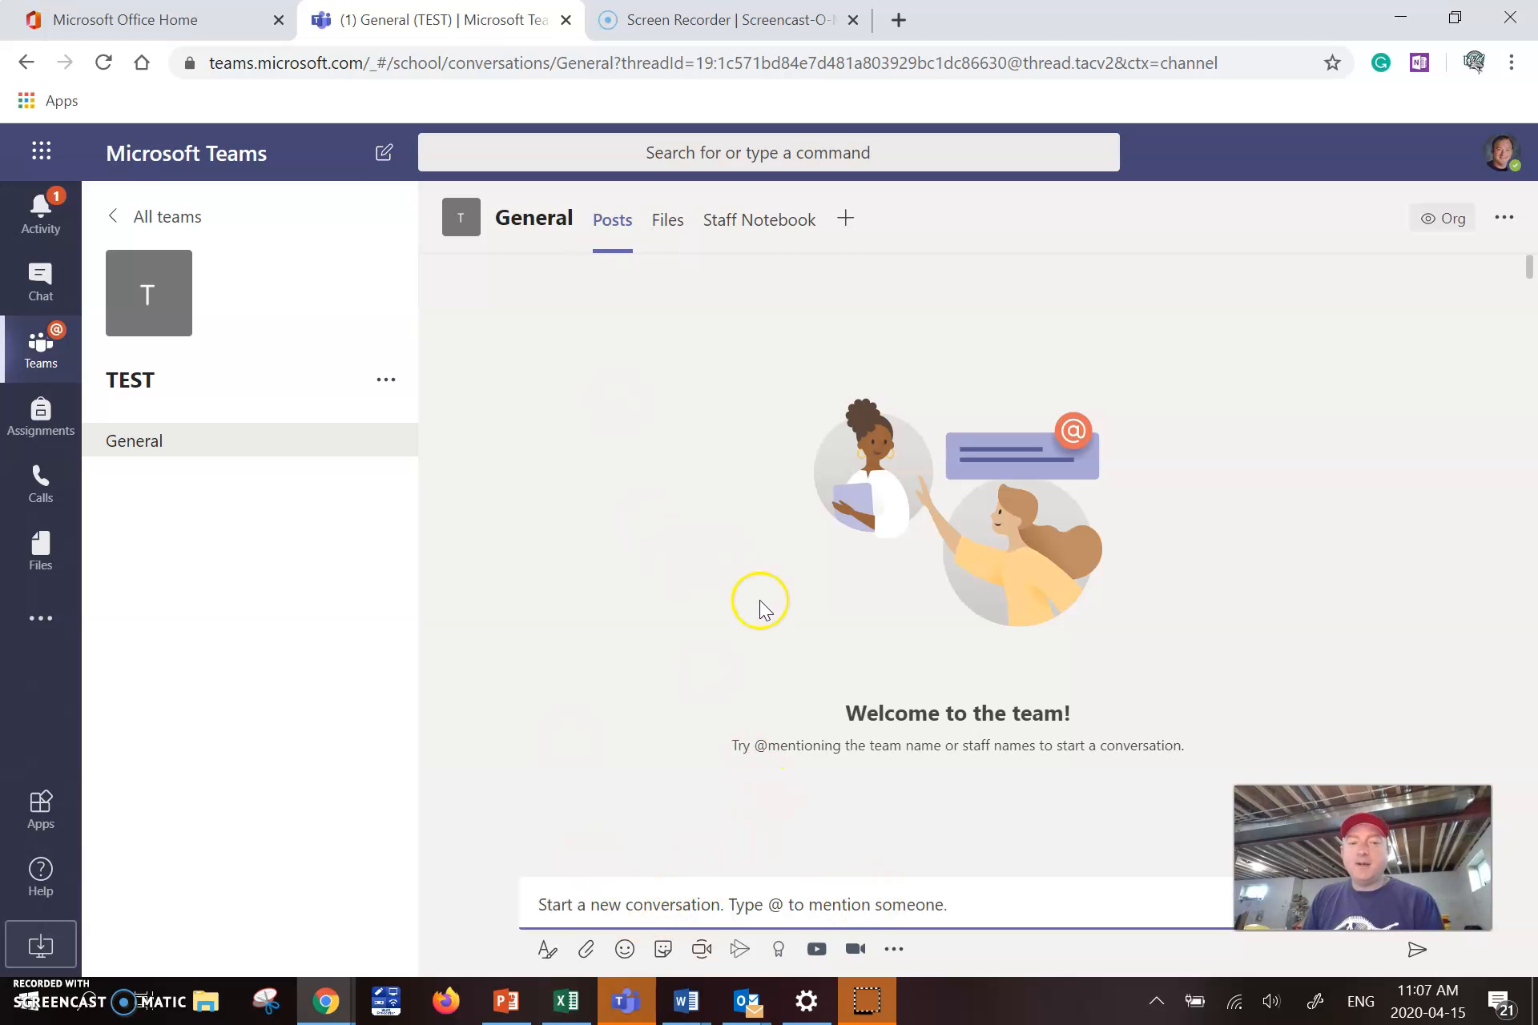
click(676, 220)
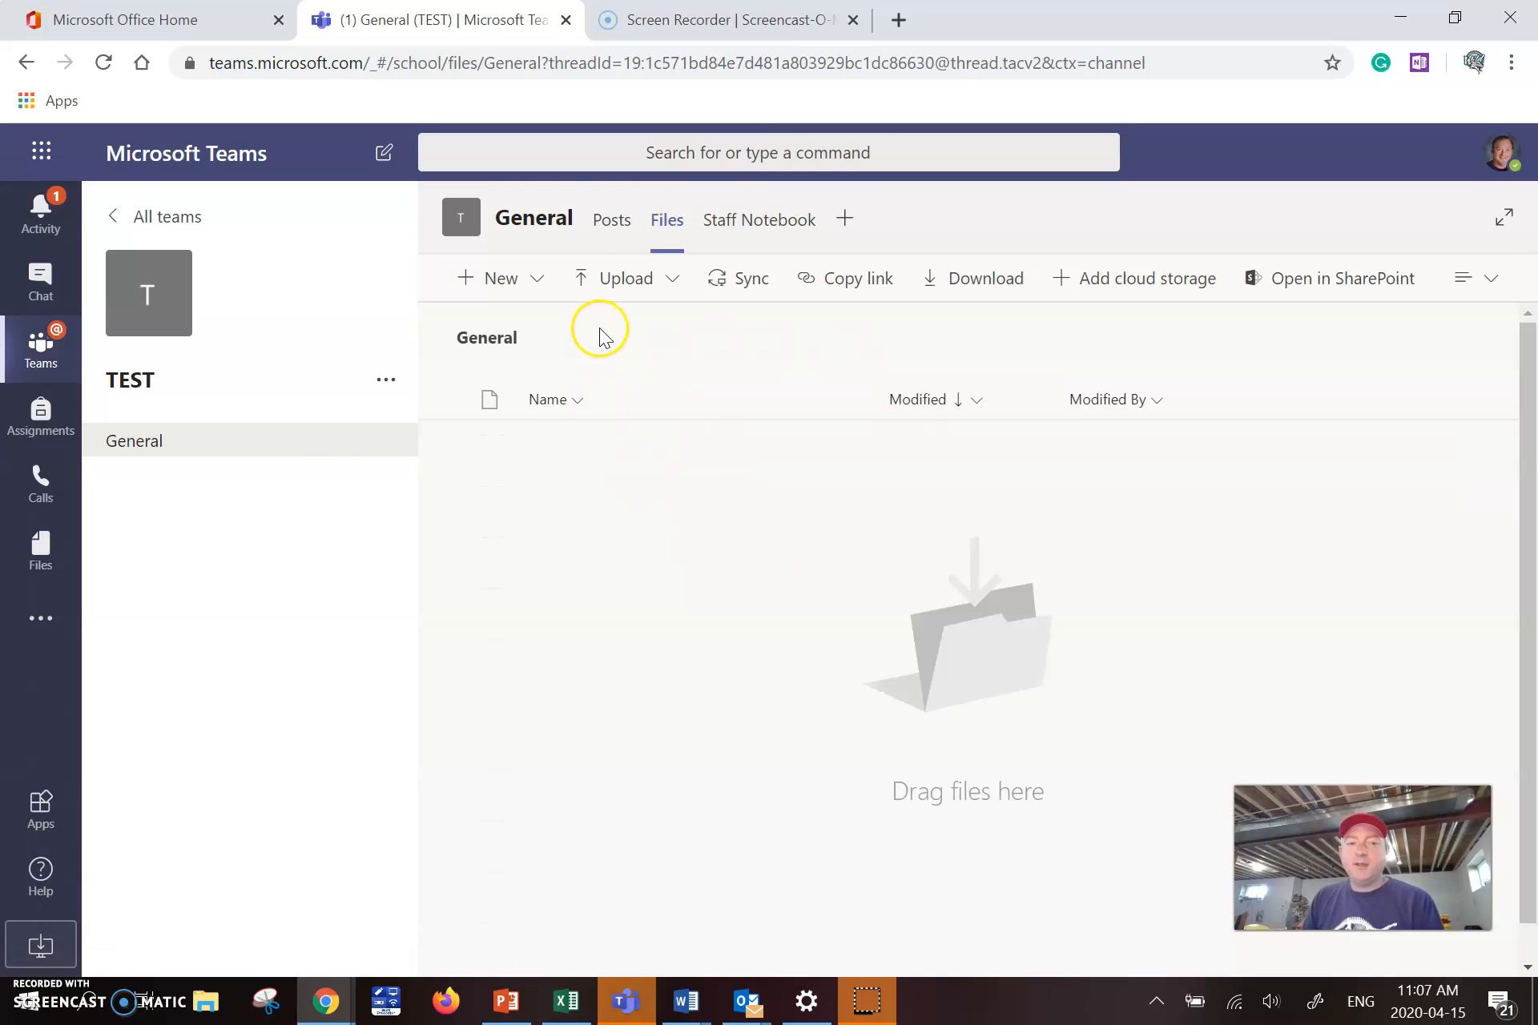
click(738, 222)
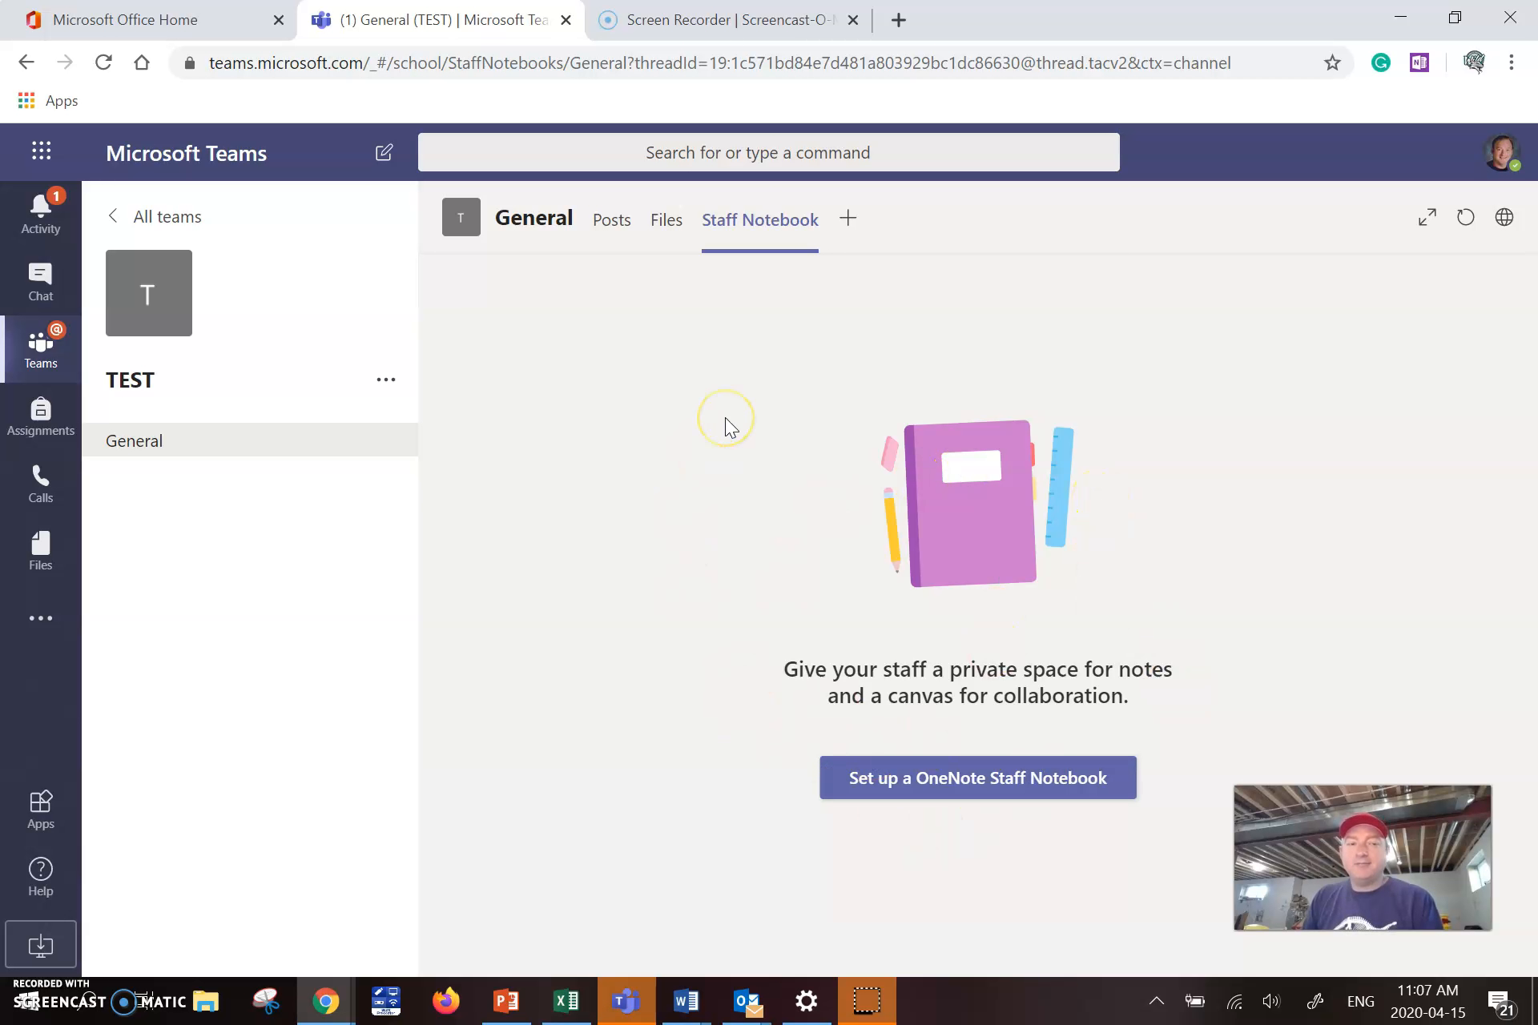
Browse the full catalogue of apps that can be added as General channel tabs, and close it without adding one.
click(847, 222)
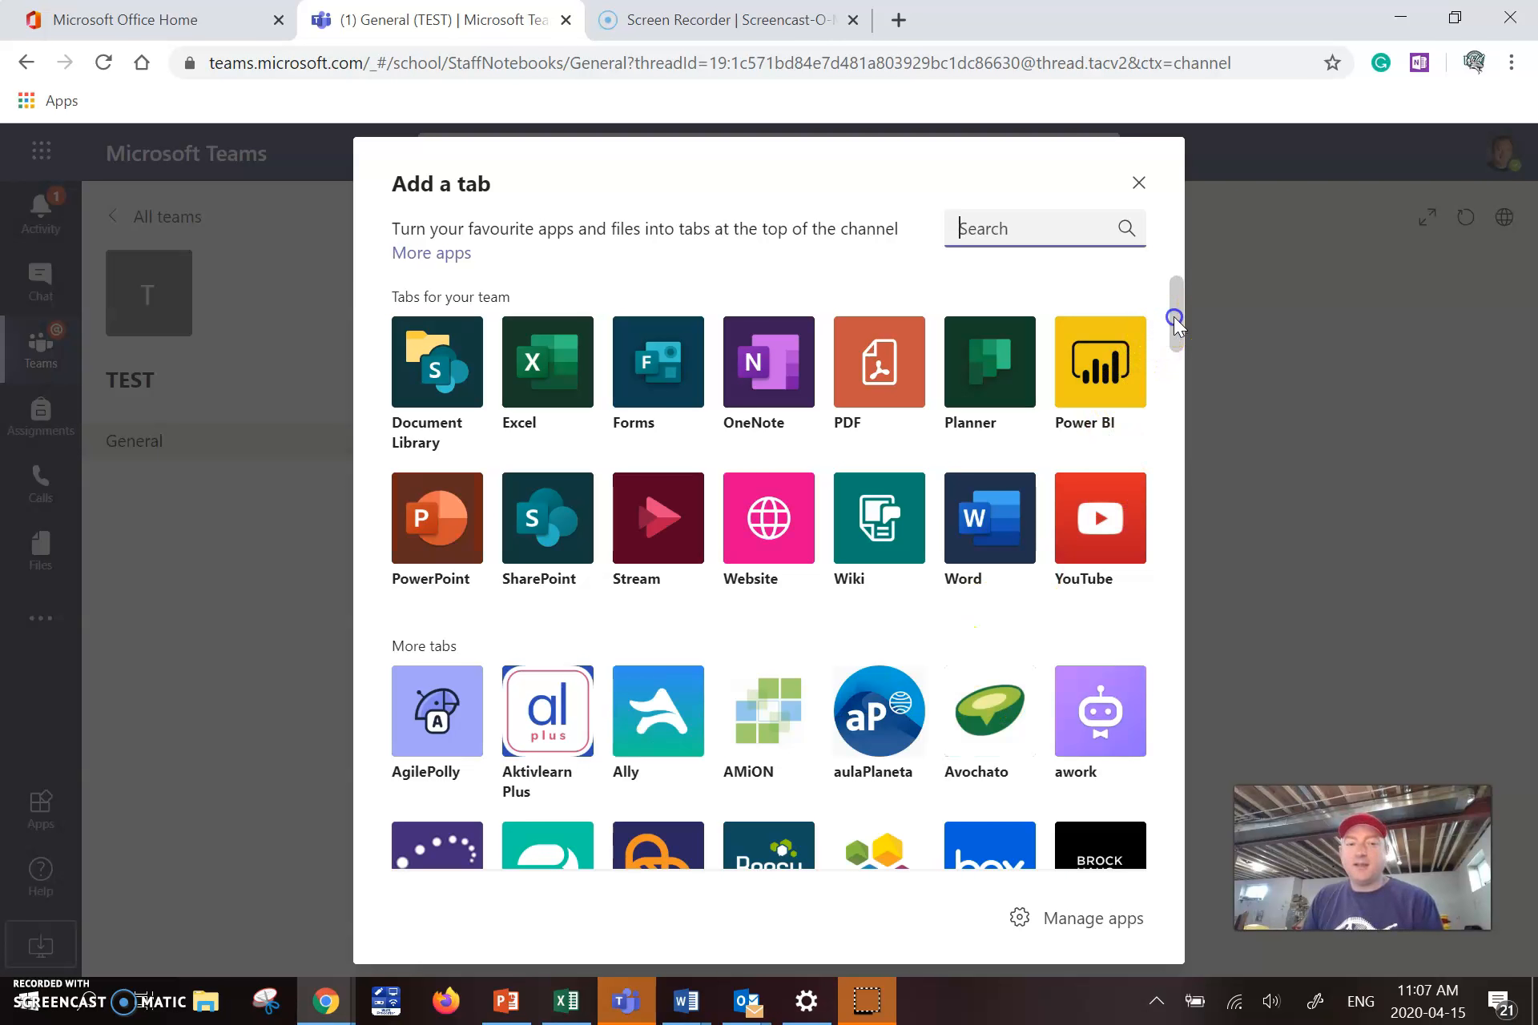
drag(1174, 320, 1147, 805)
scroll(1152, 793, up, 9)
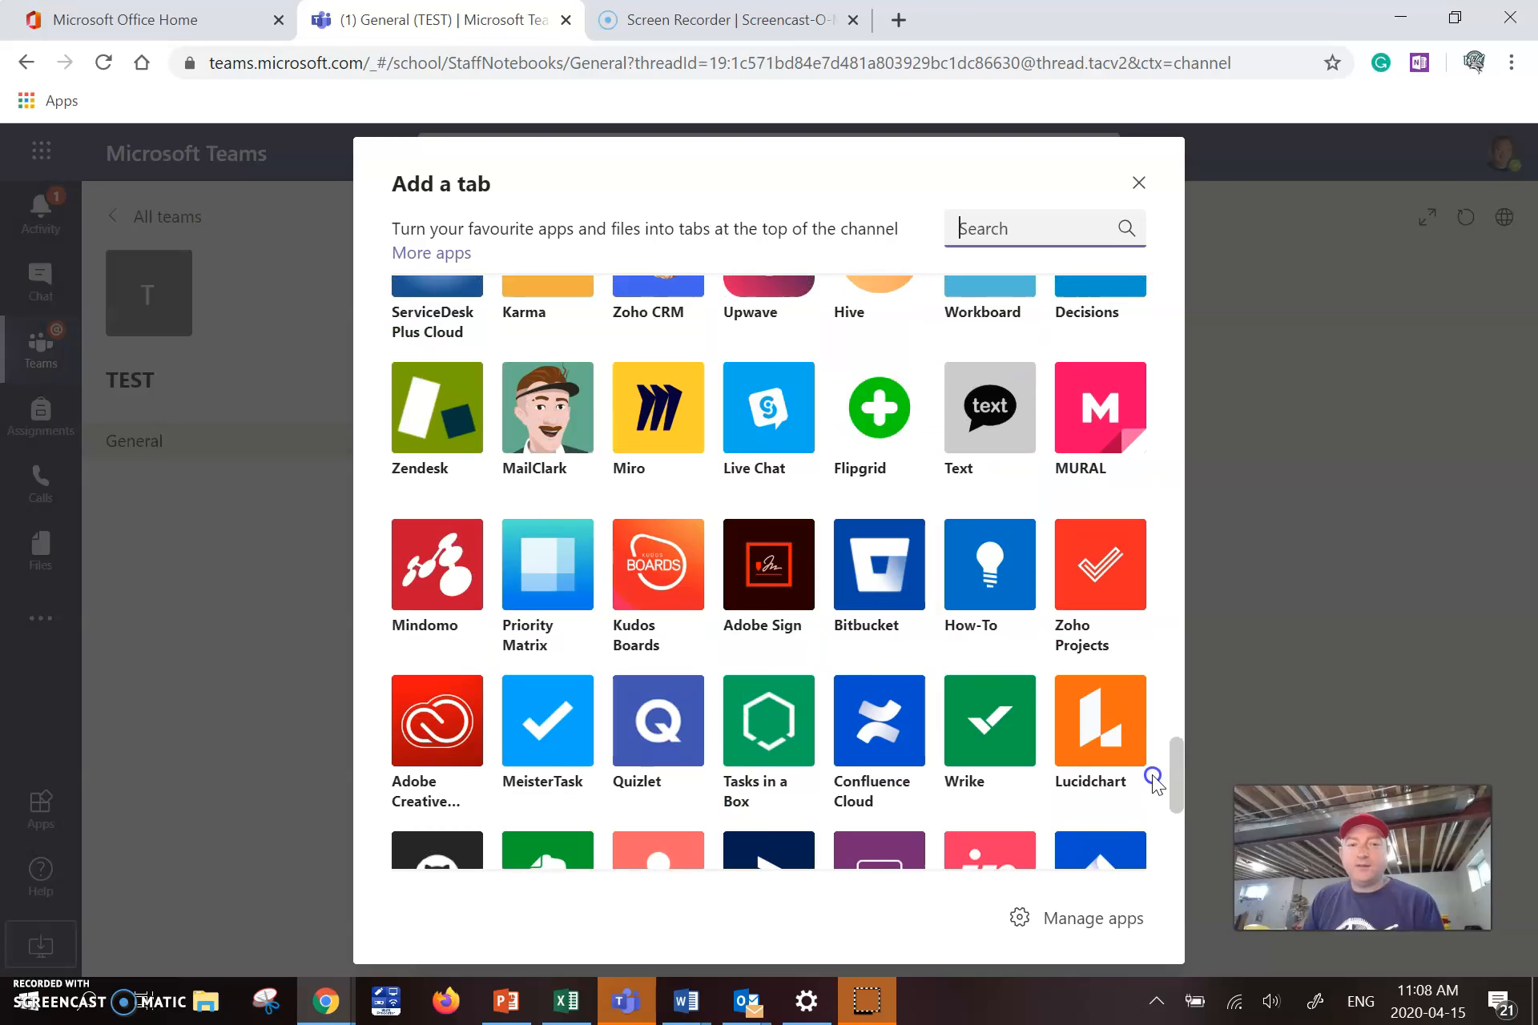
drag(1160, 695, 1151, 506)
scroll(1151, 505, up, 10)
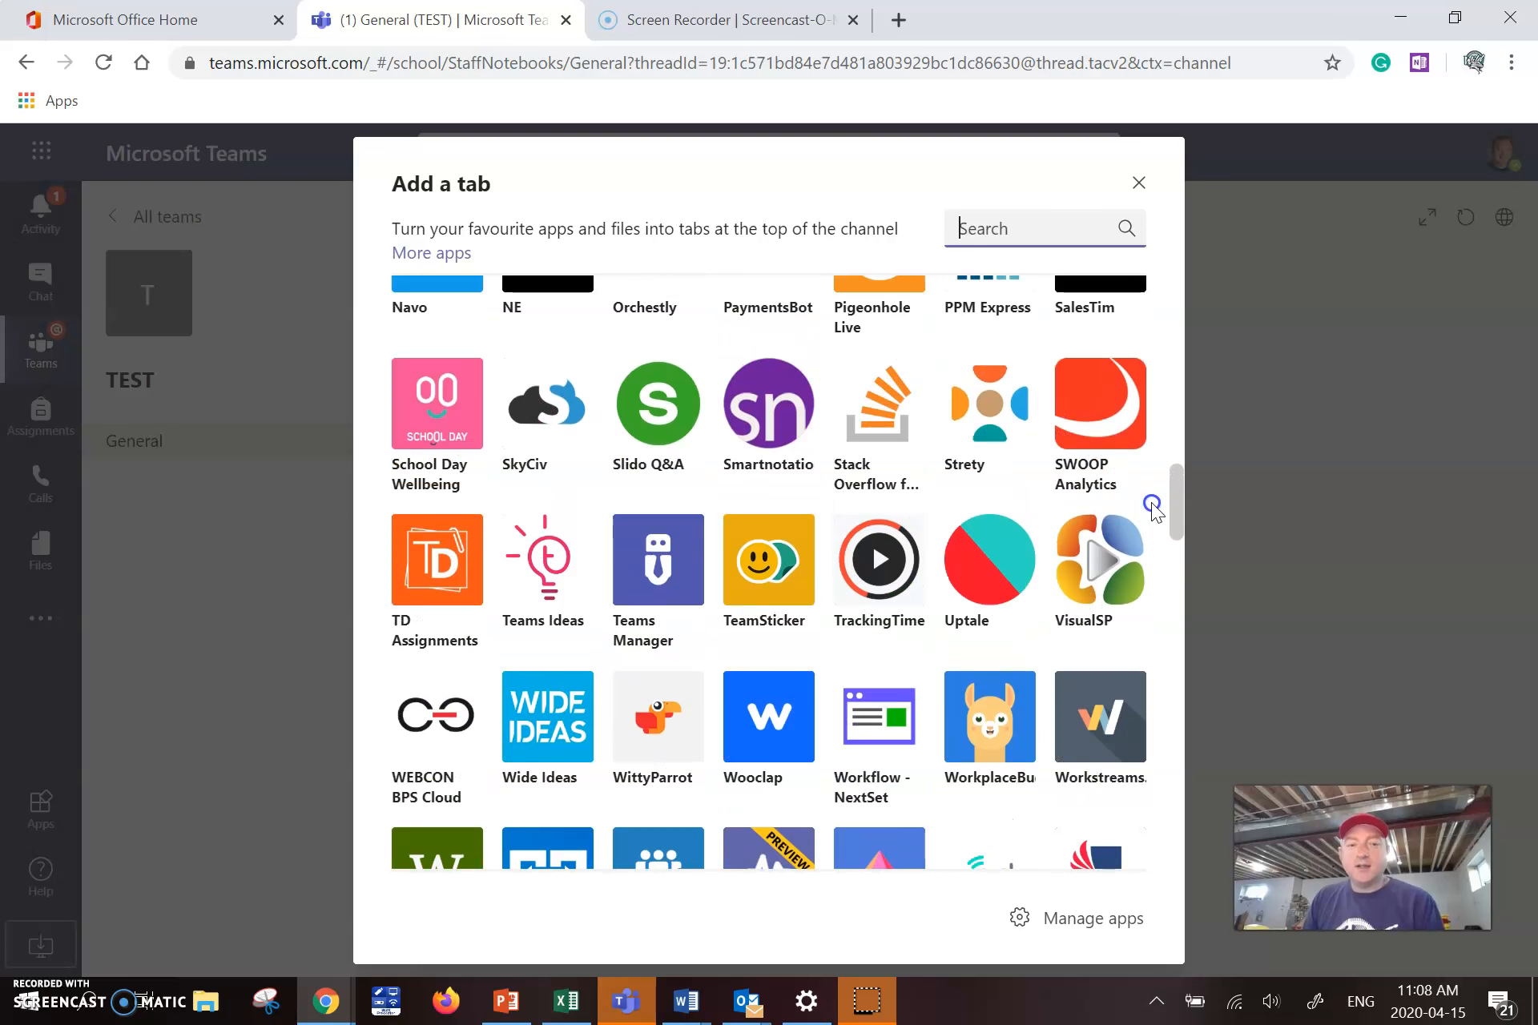
scroll(1137, 413, up, 6)
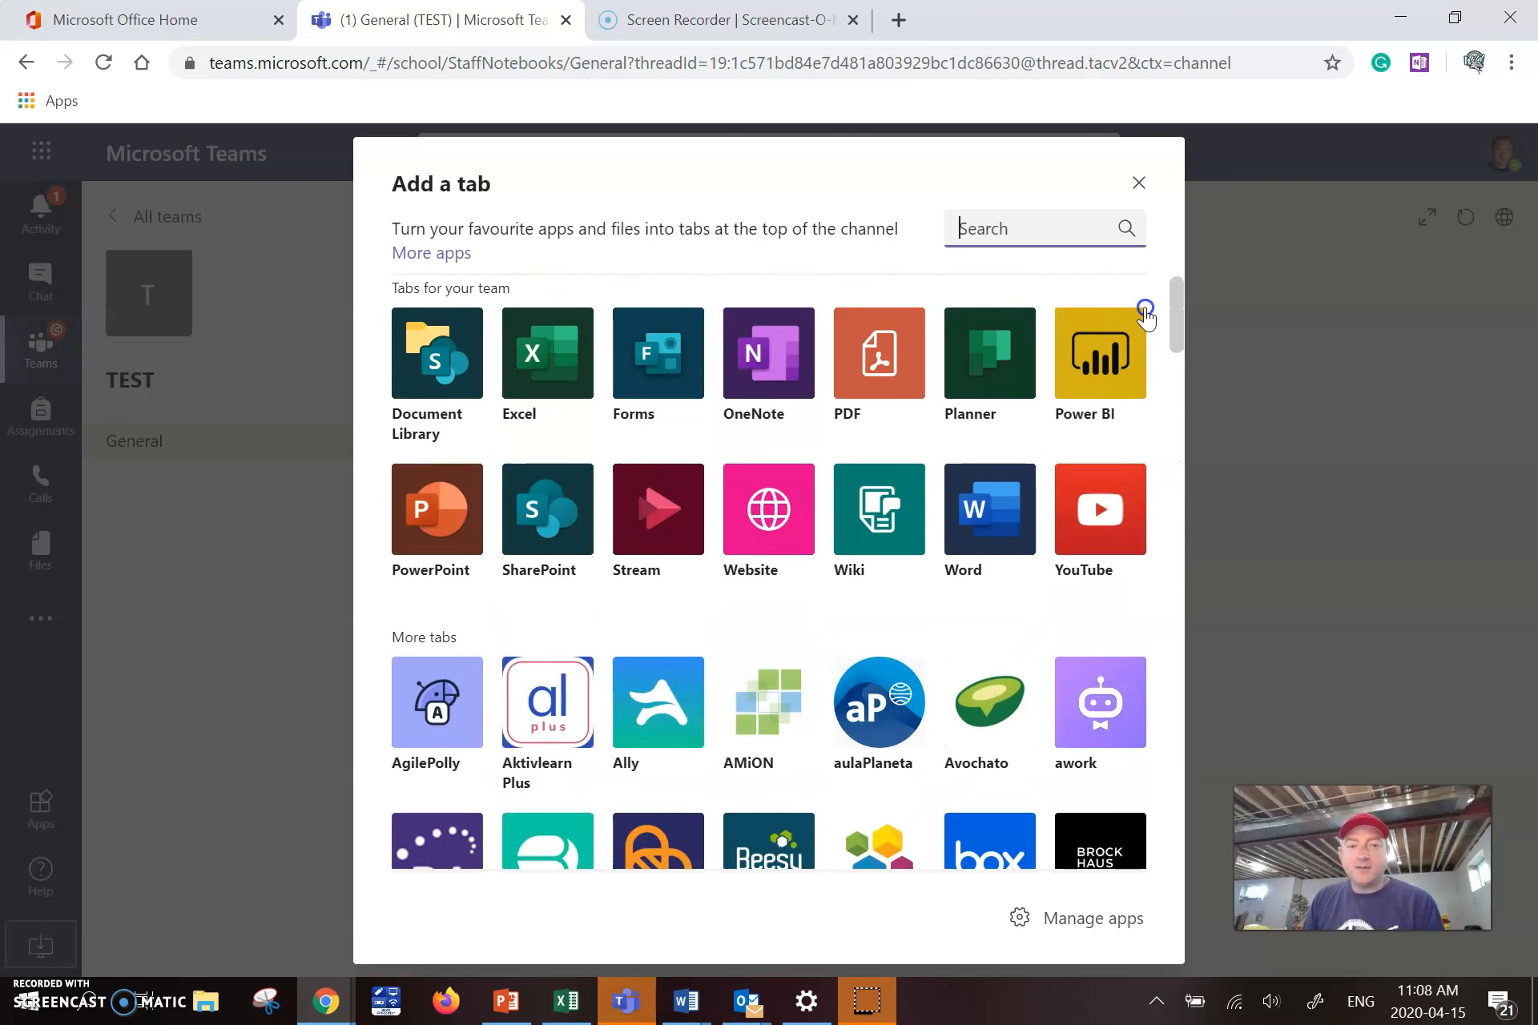
scroll(1138, 337, down, 15)
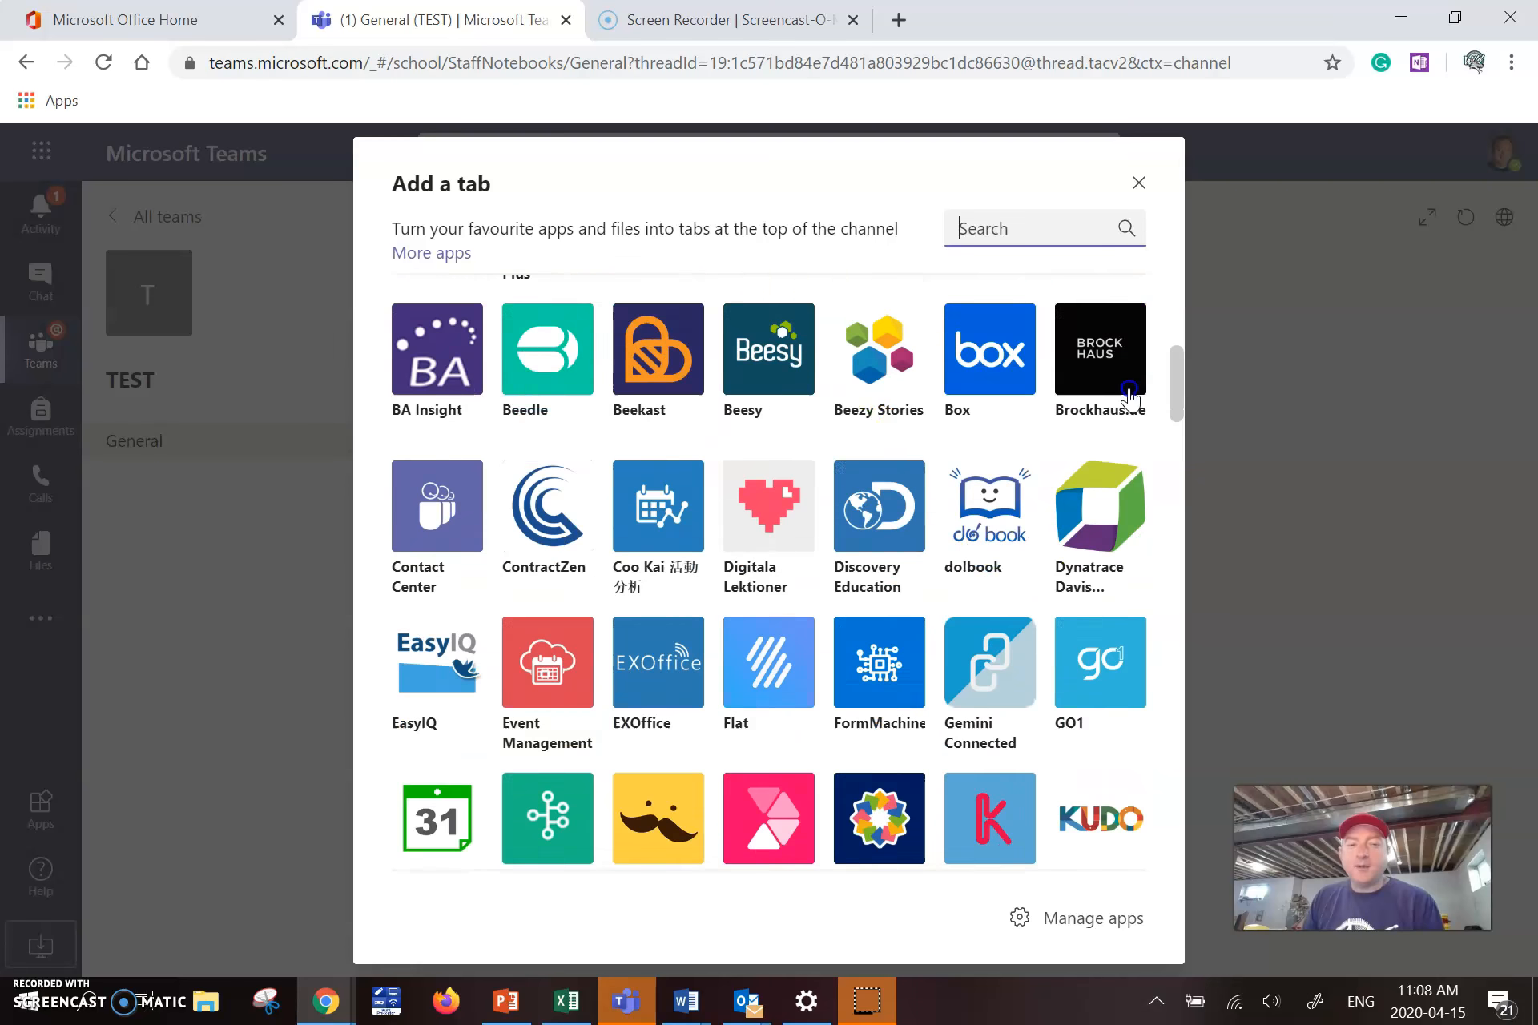
scroll(1128, 483, down, 8)
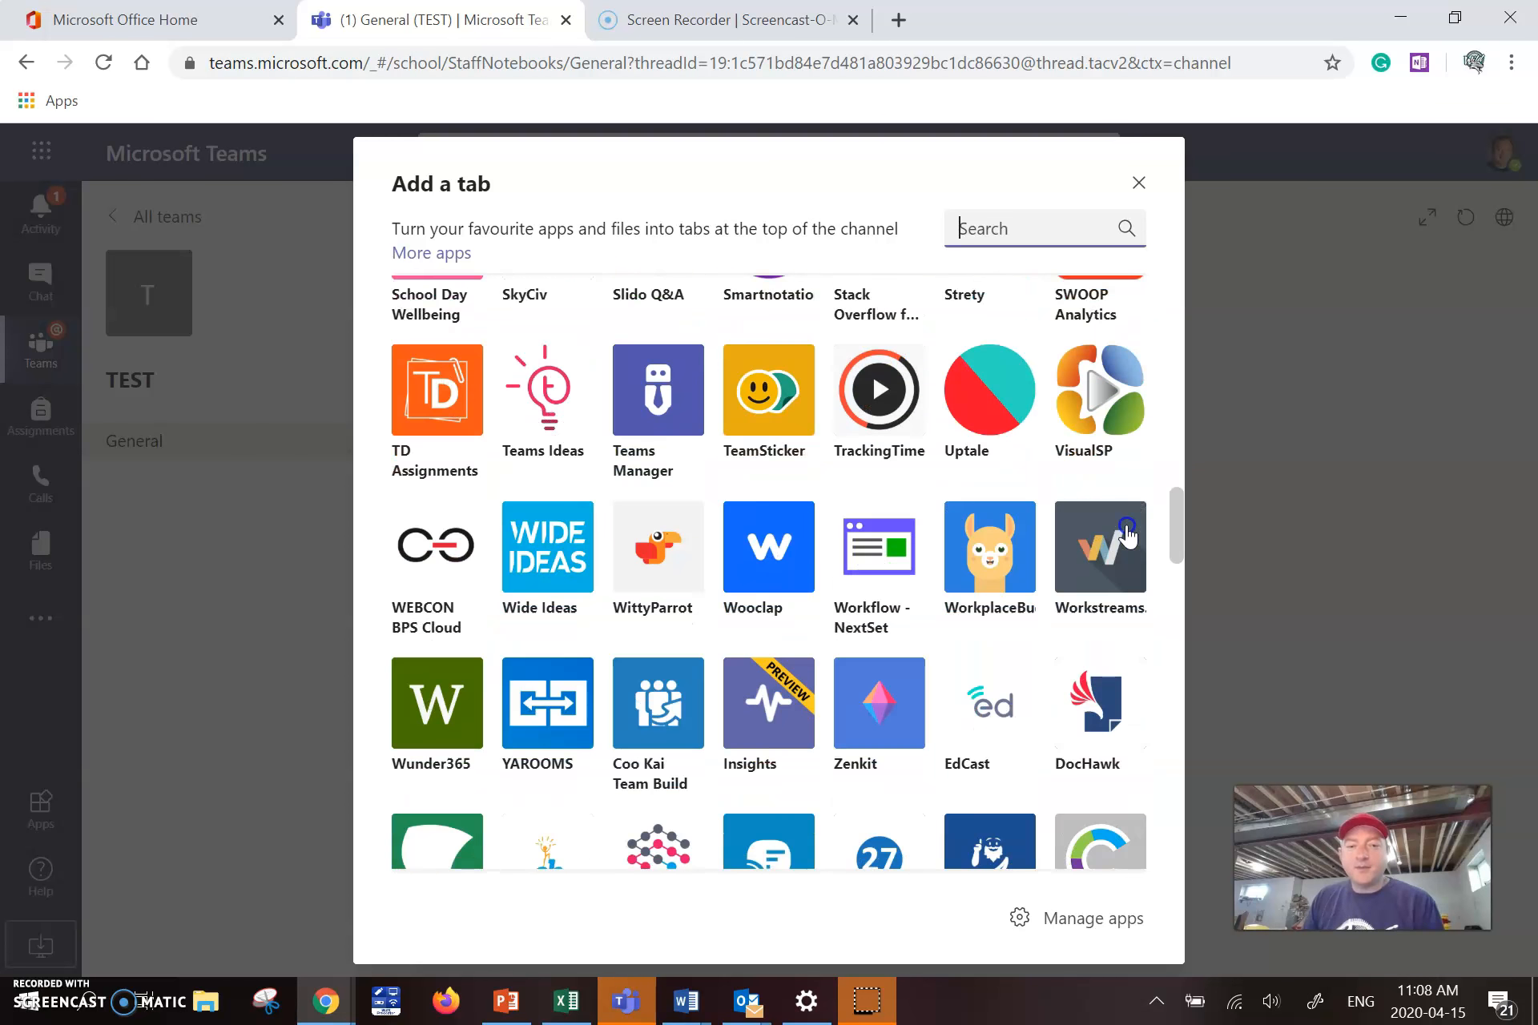
scroll(1128, 573, down, 20)
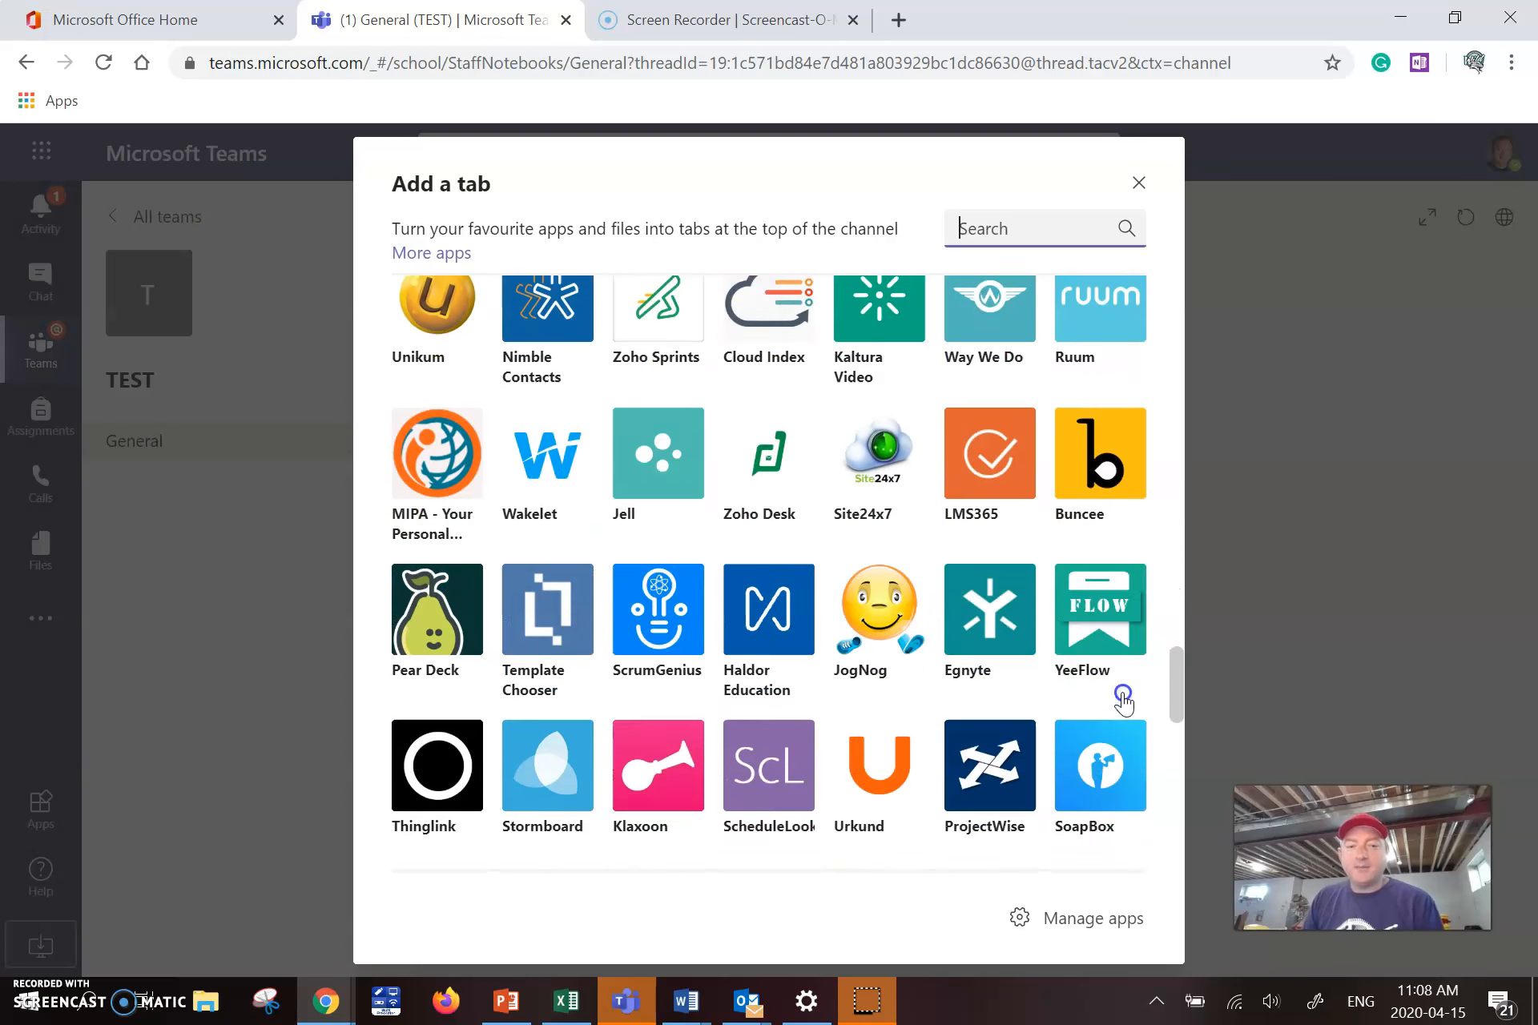
scroll(1139, 817, down, 3)
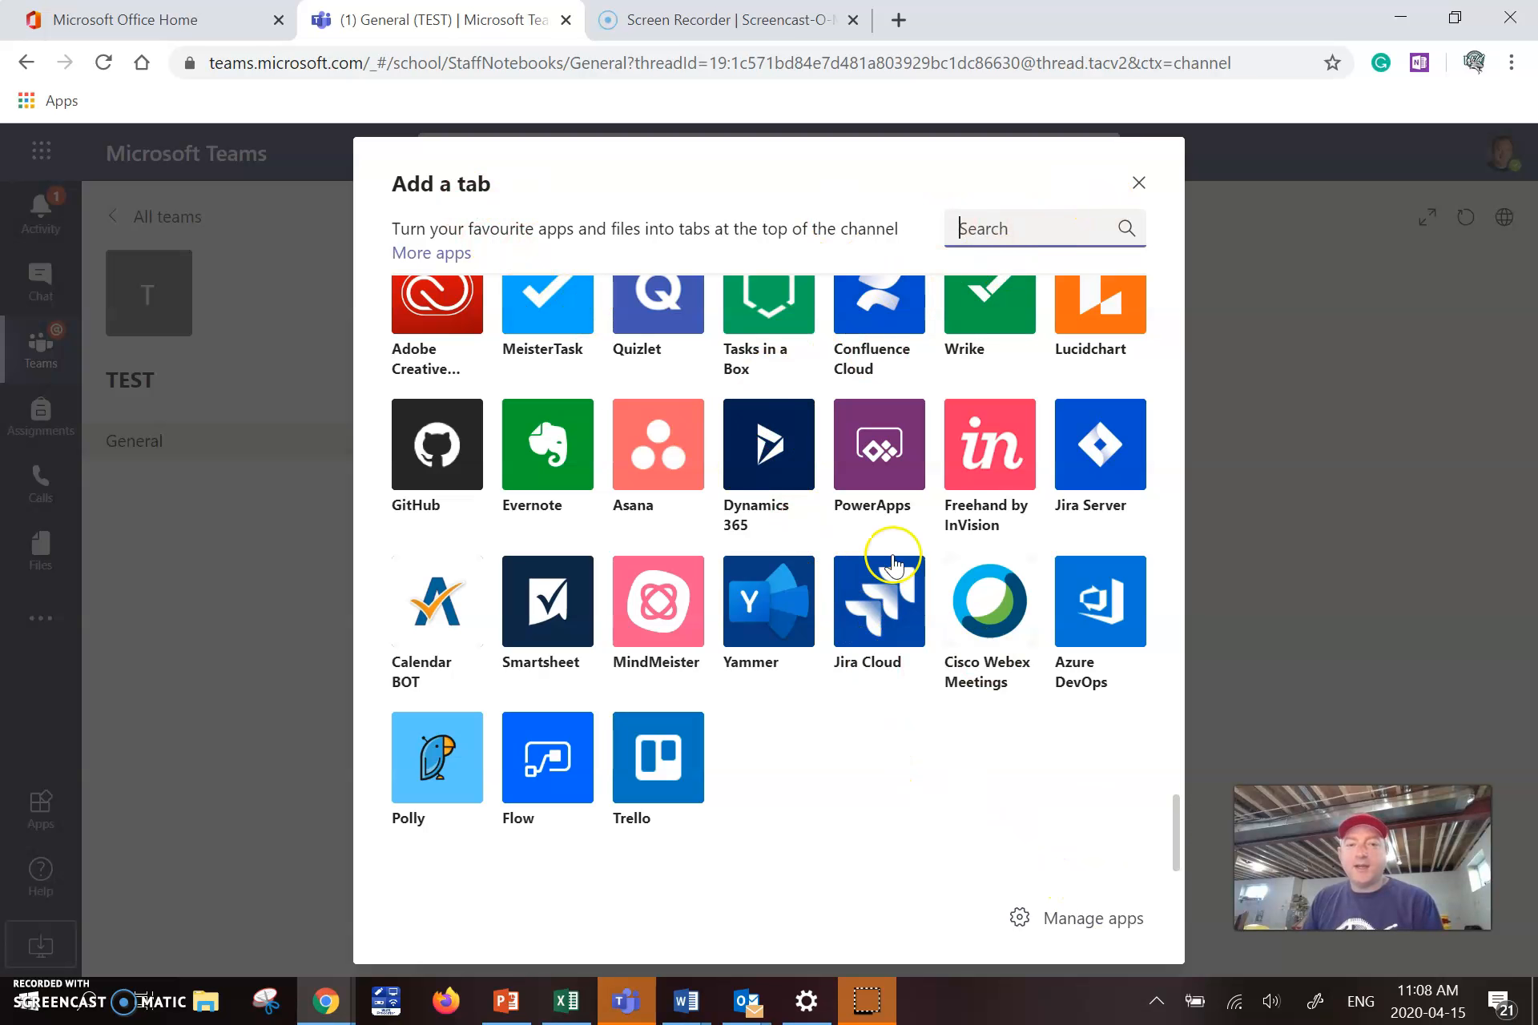
drag(1170, 810, 1175, 232)
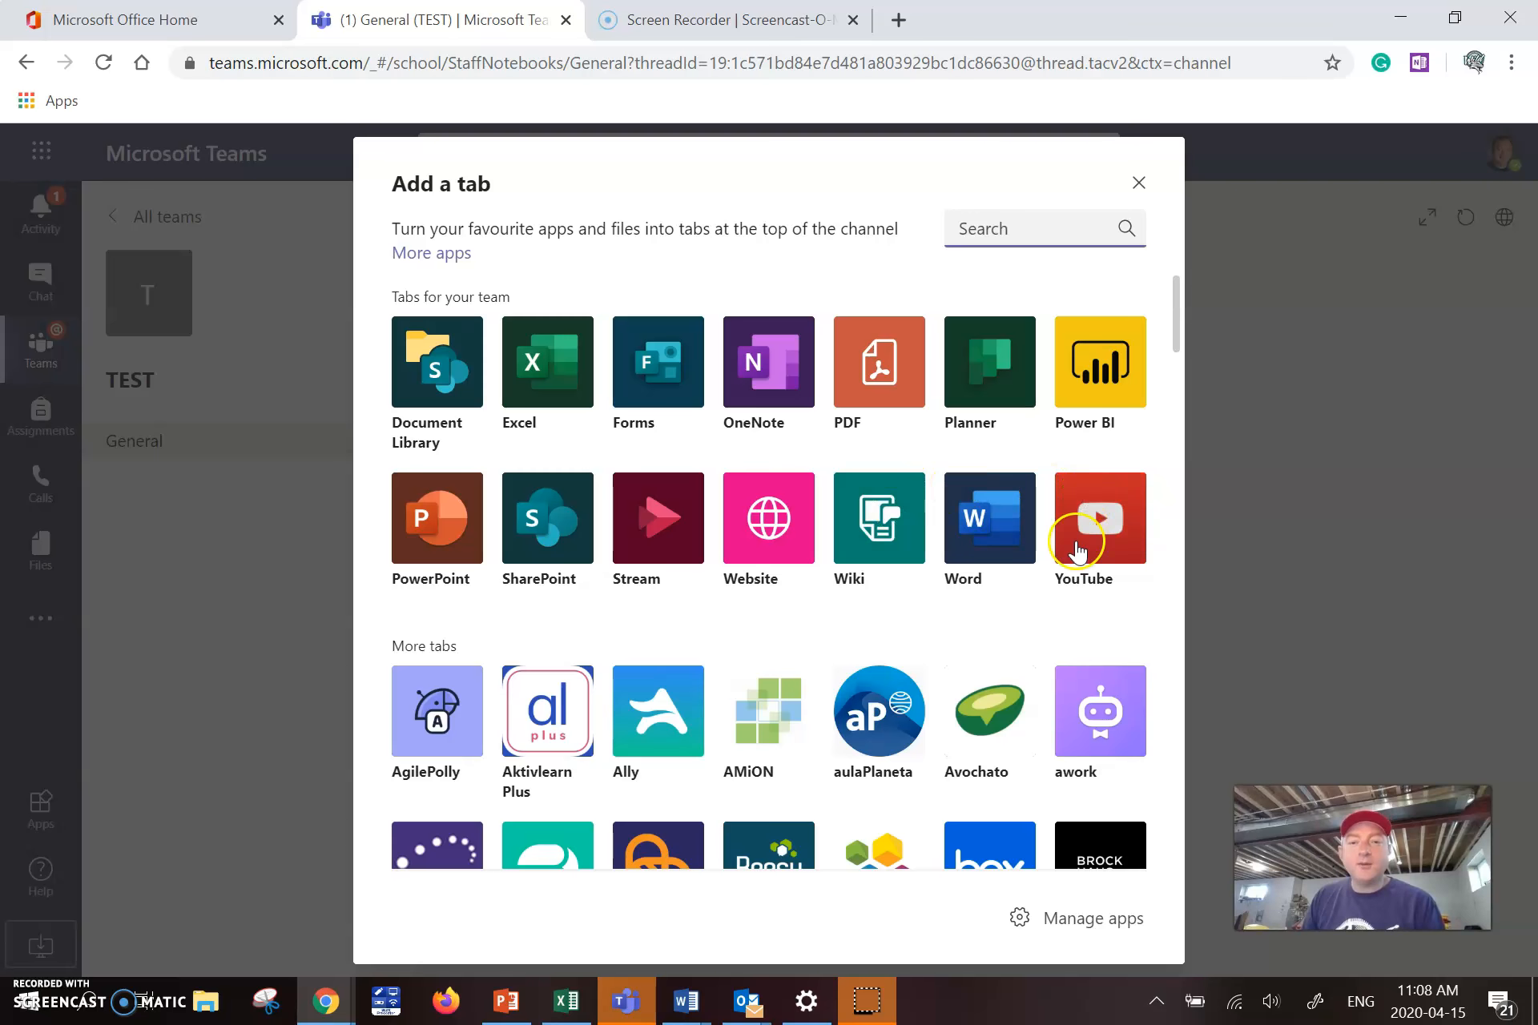
click(630, 530)
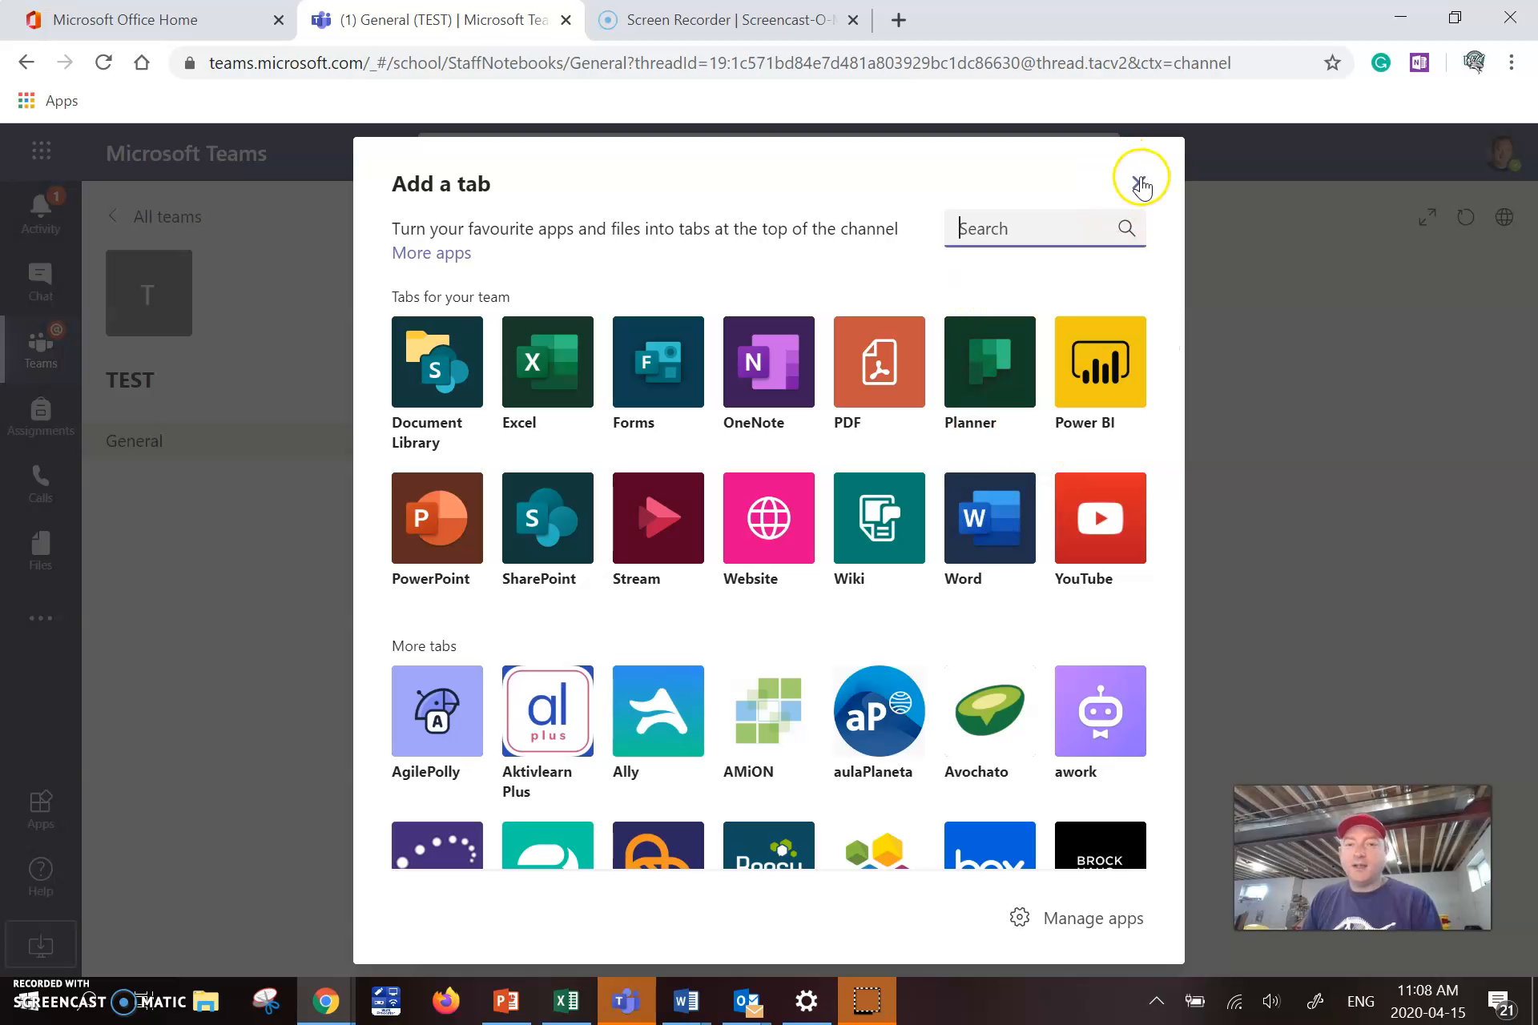
click(1141, 186)
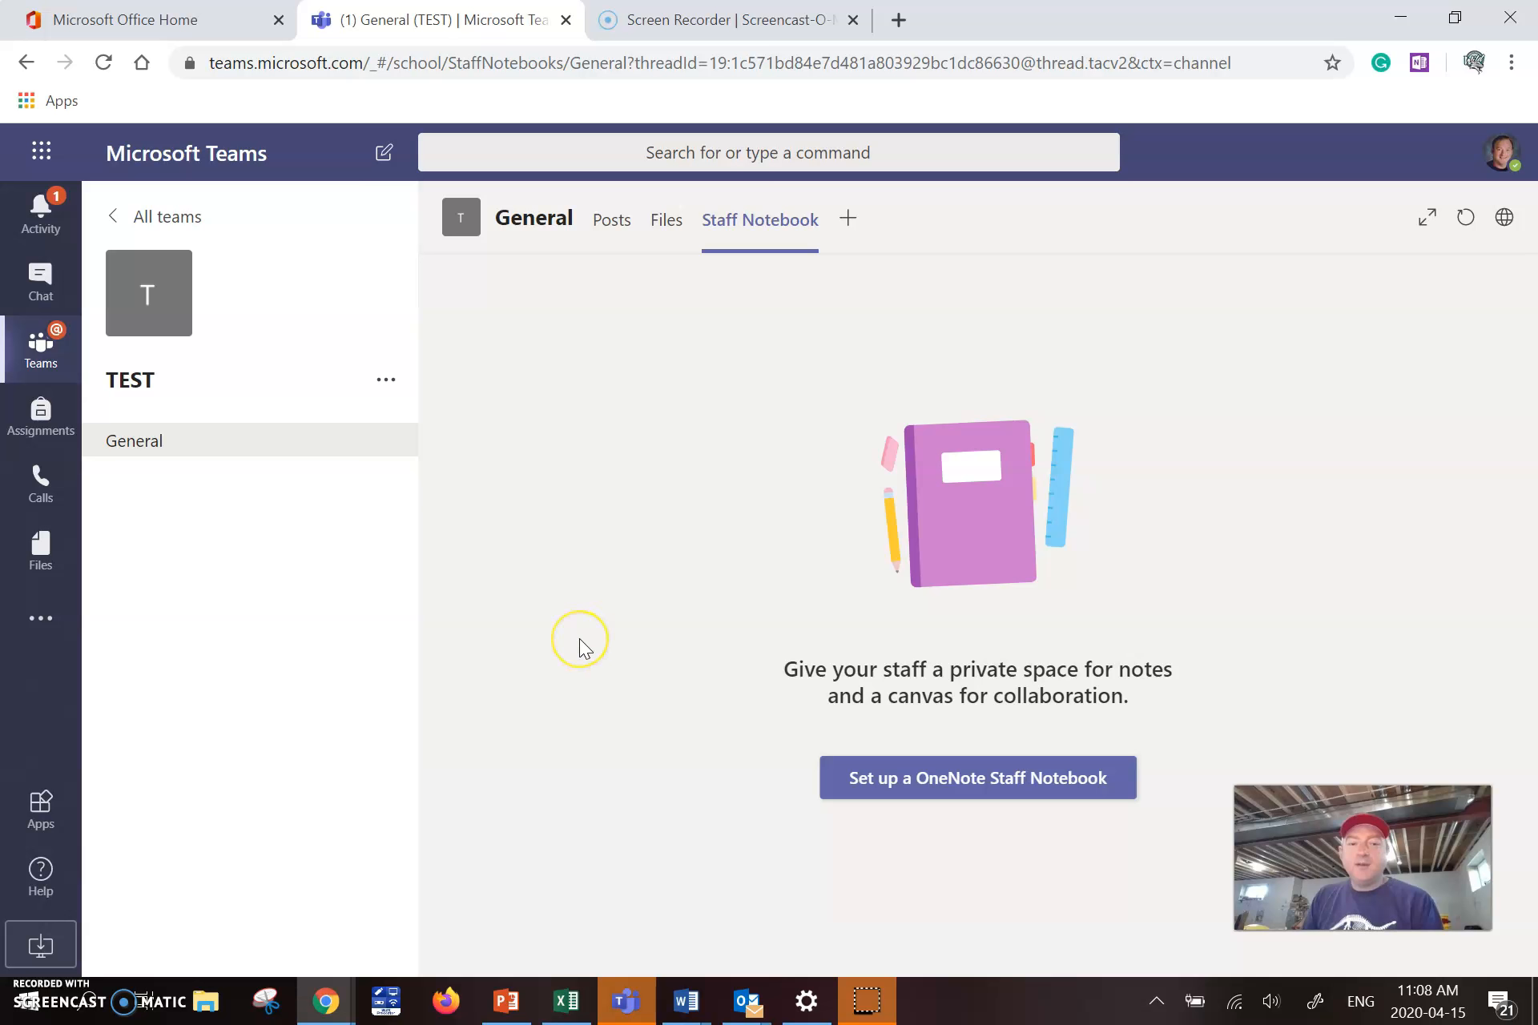
Post the message "This is just a test" as a new conversation in the General channel.
click(606, 224)
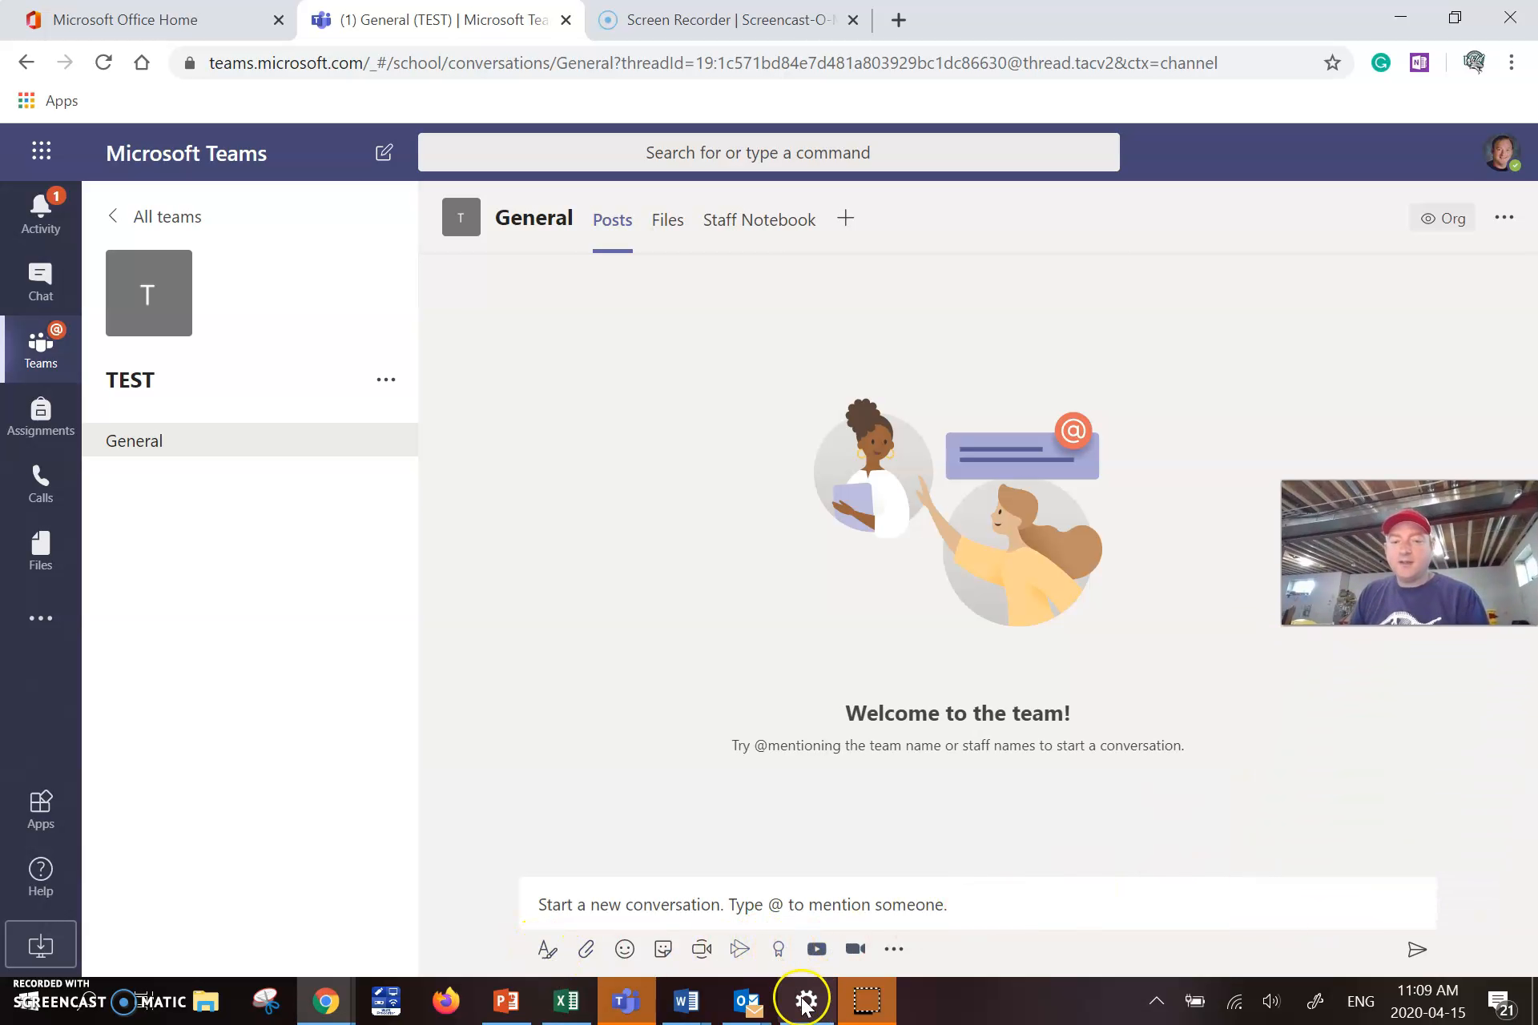
click(700, 898)
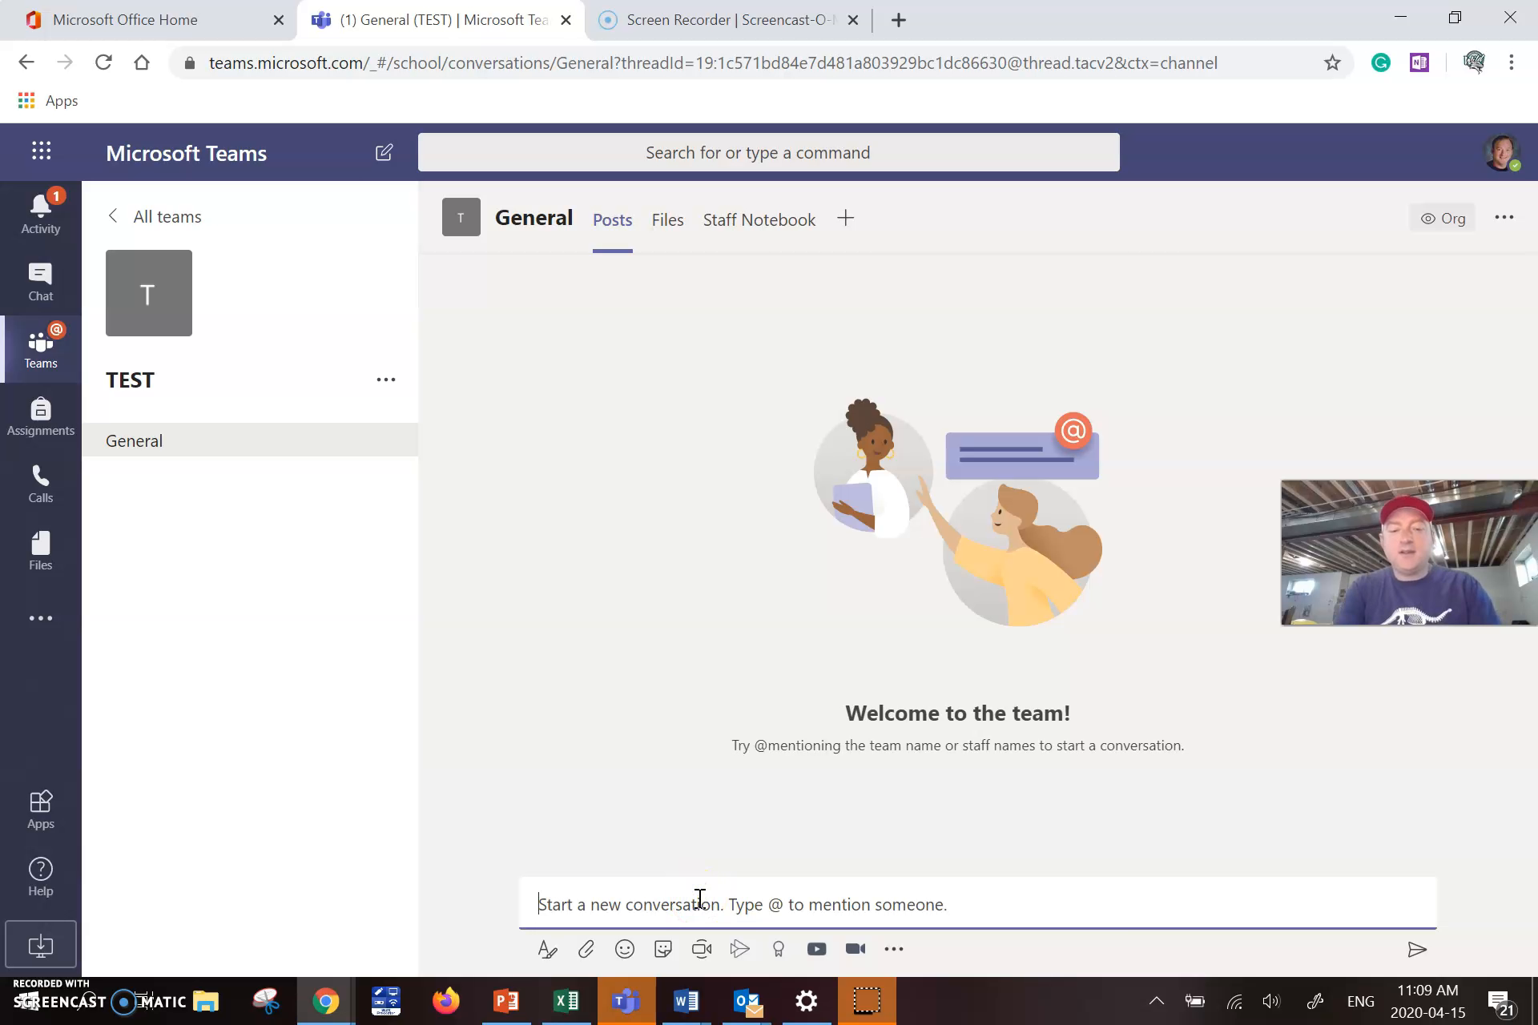
text(t)
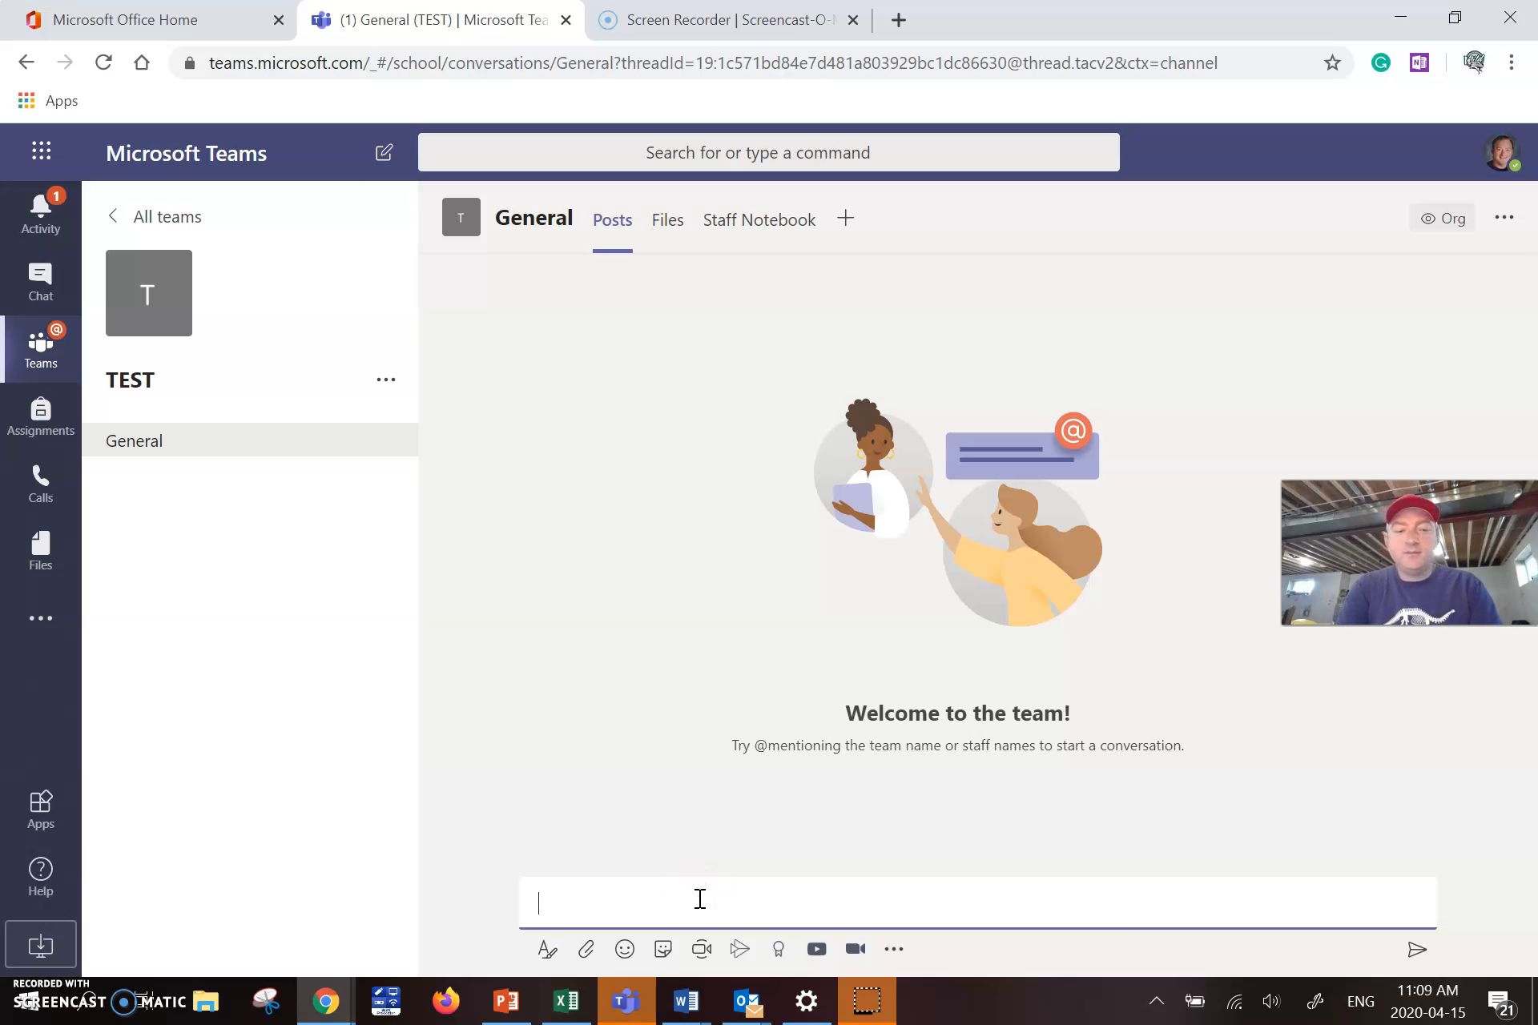
text(This is just a test)
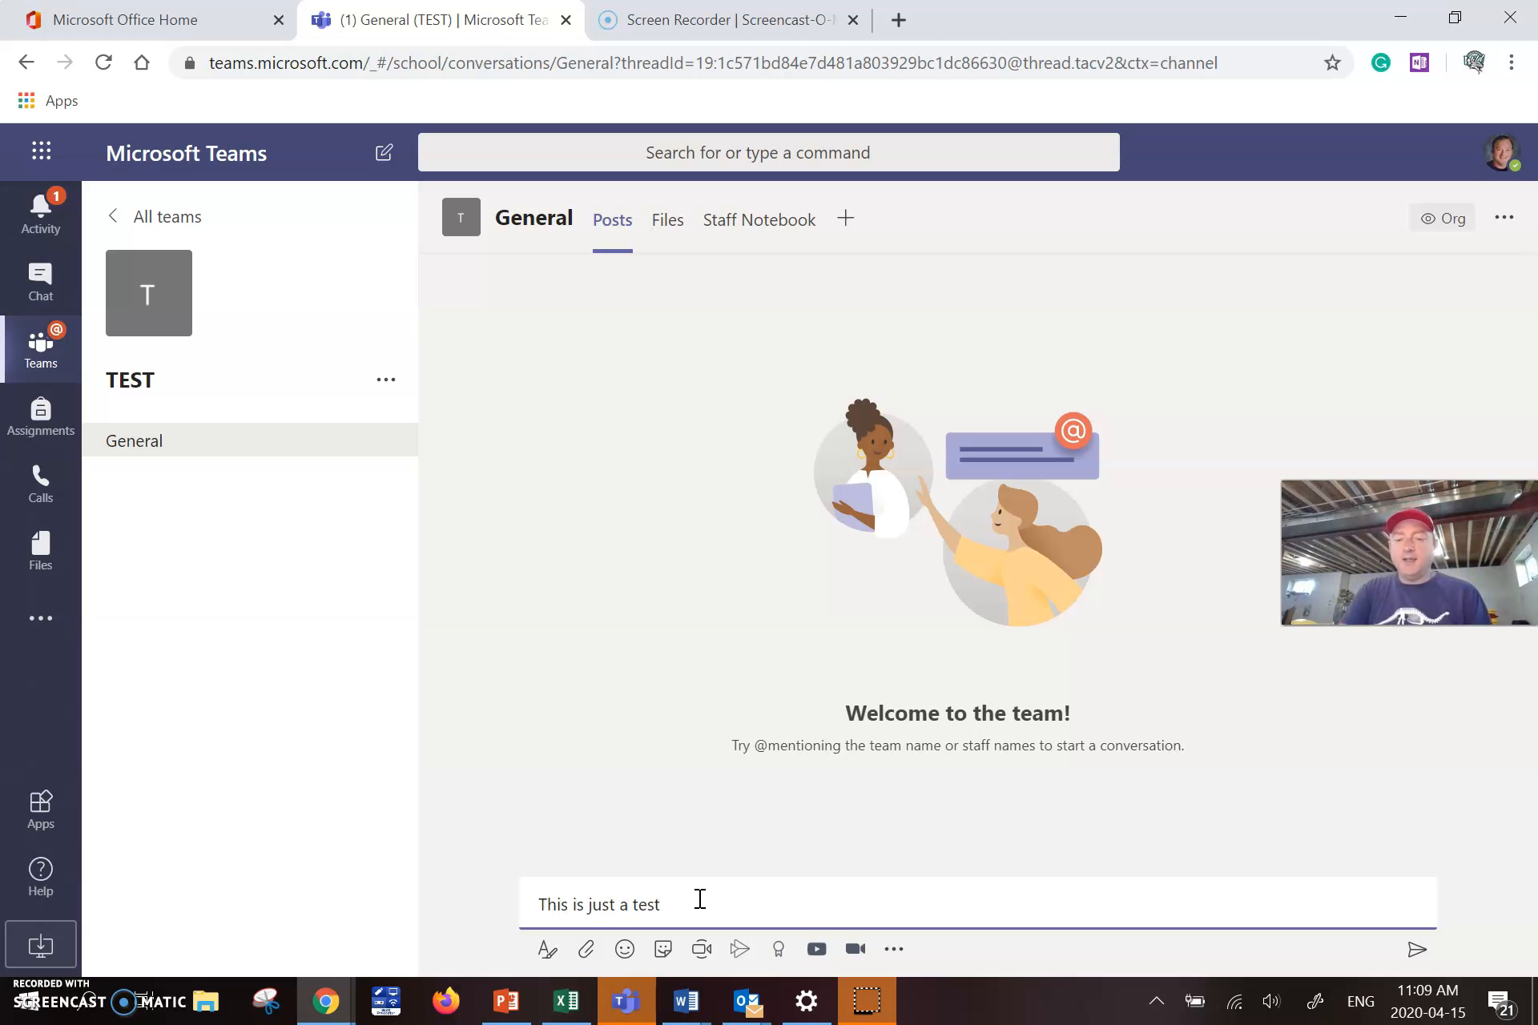
key(Return)
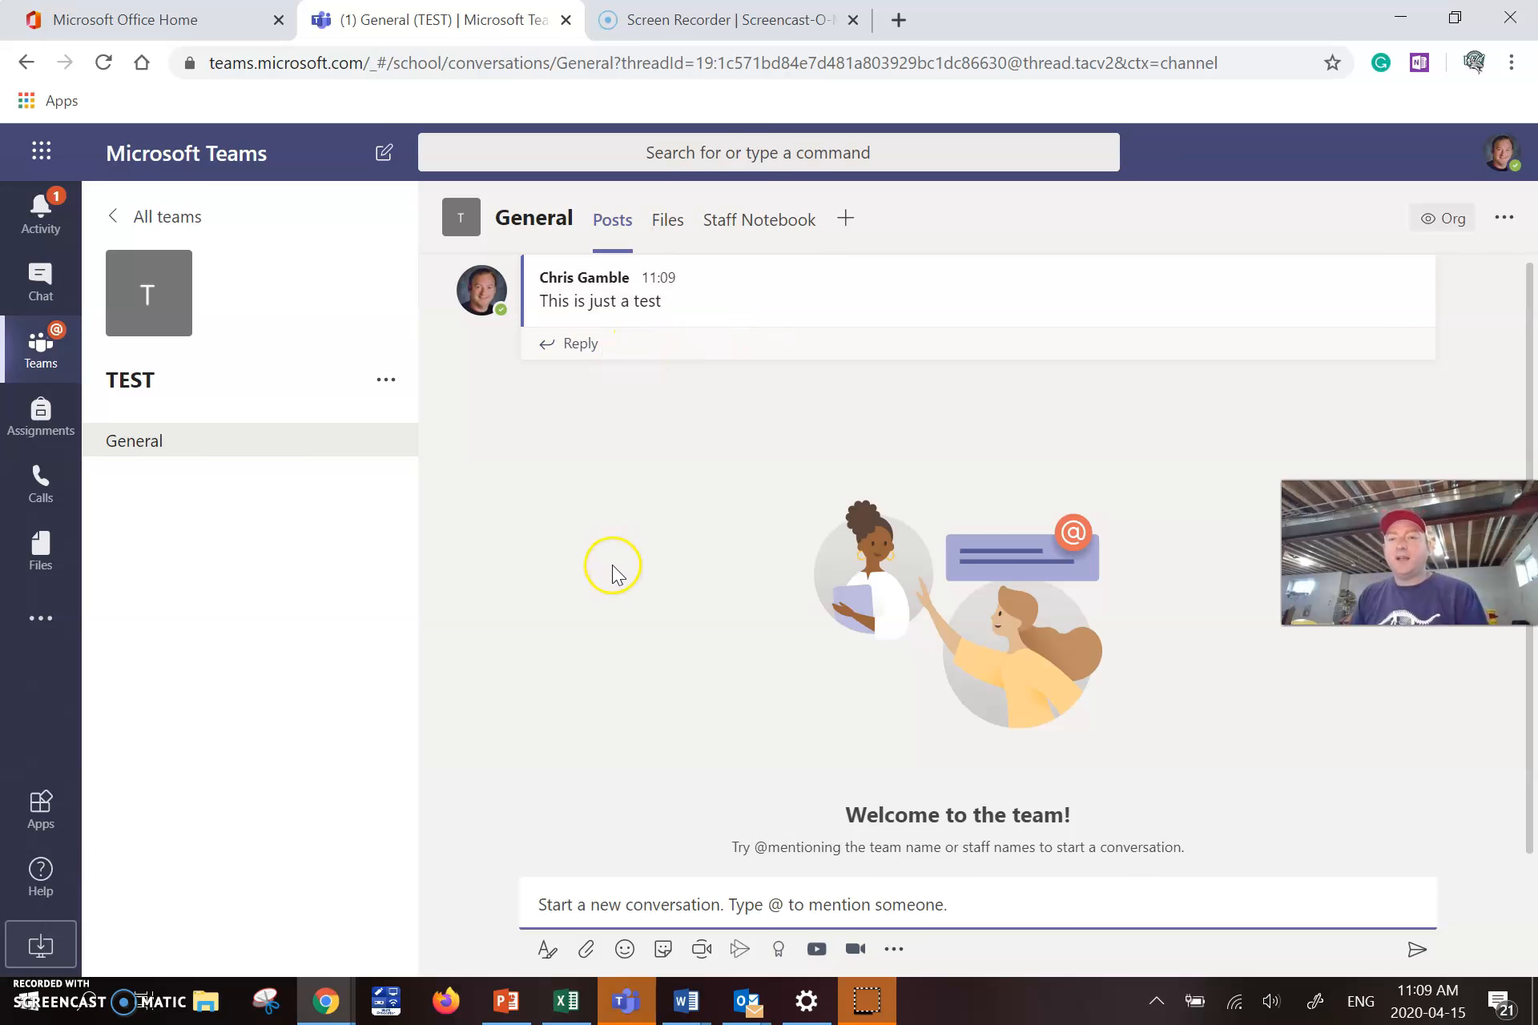
Open the General channel's management settings to examine its posting permissions.
click(1503, 220)
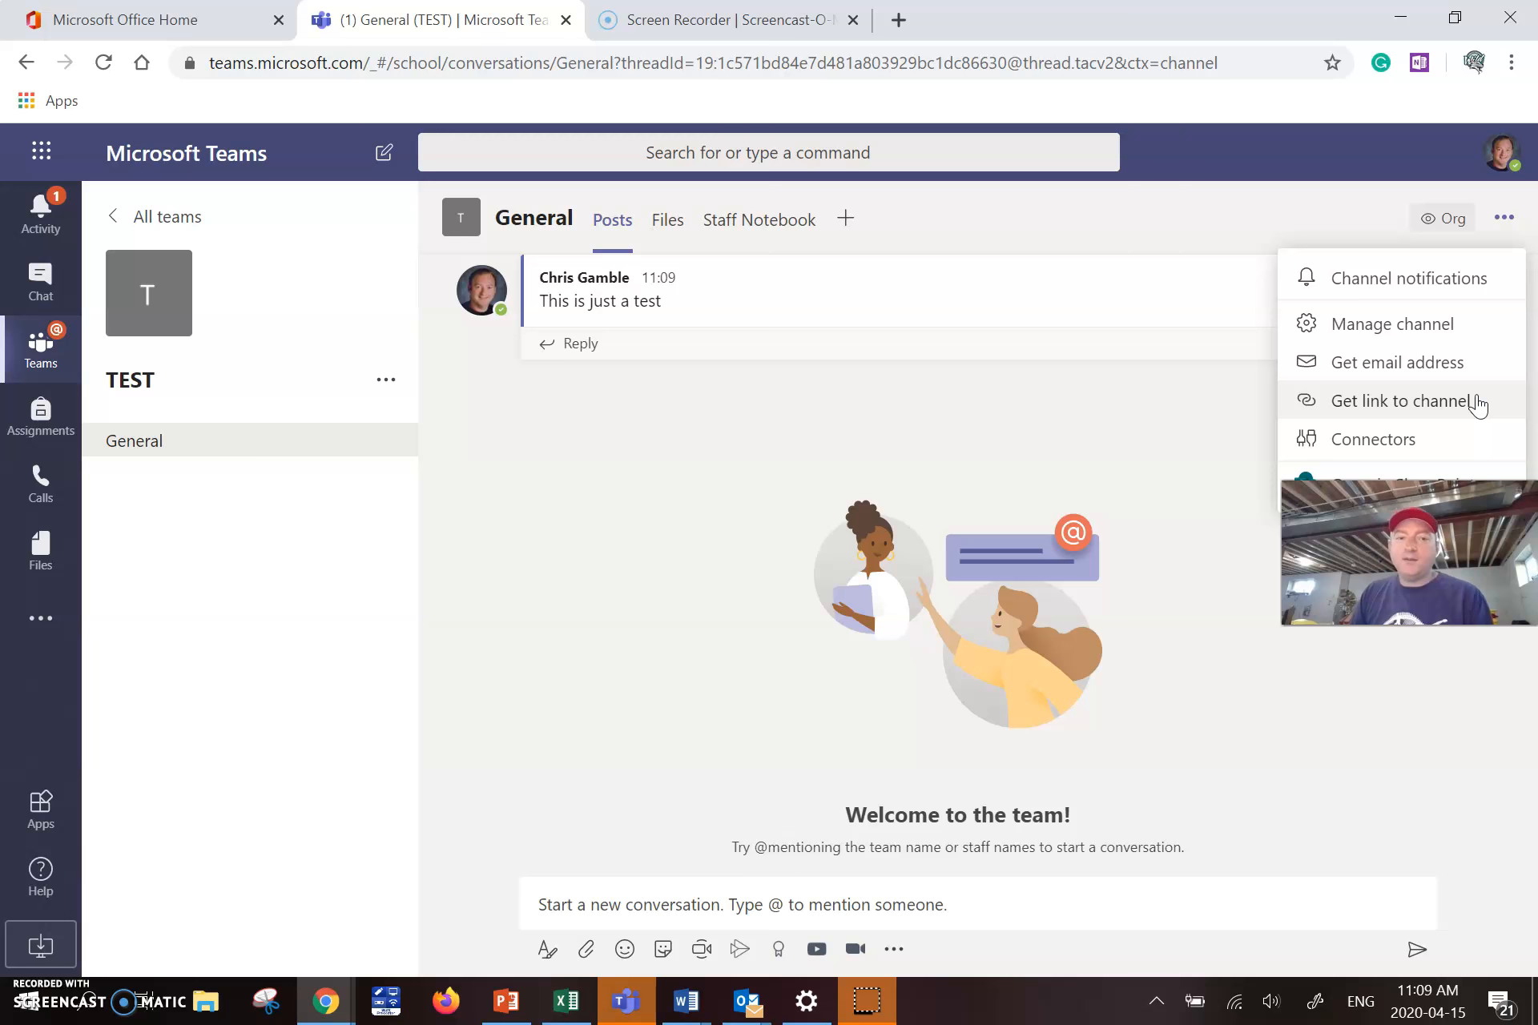
click(1442, 375)
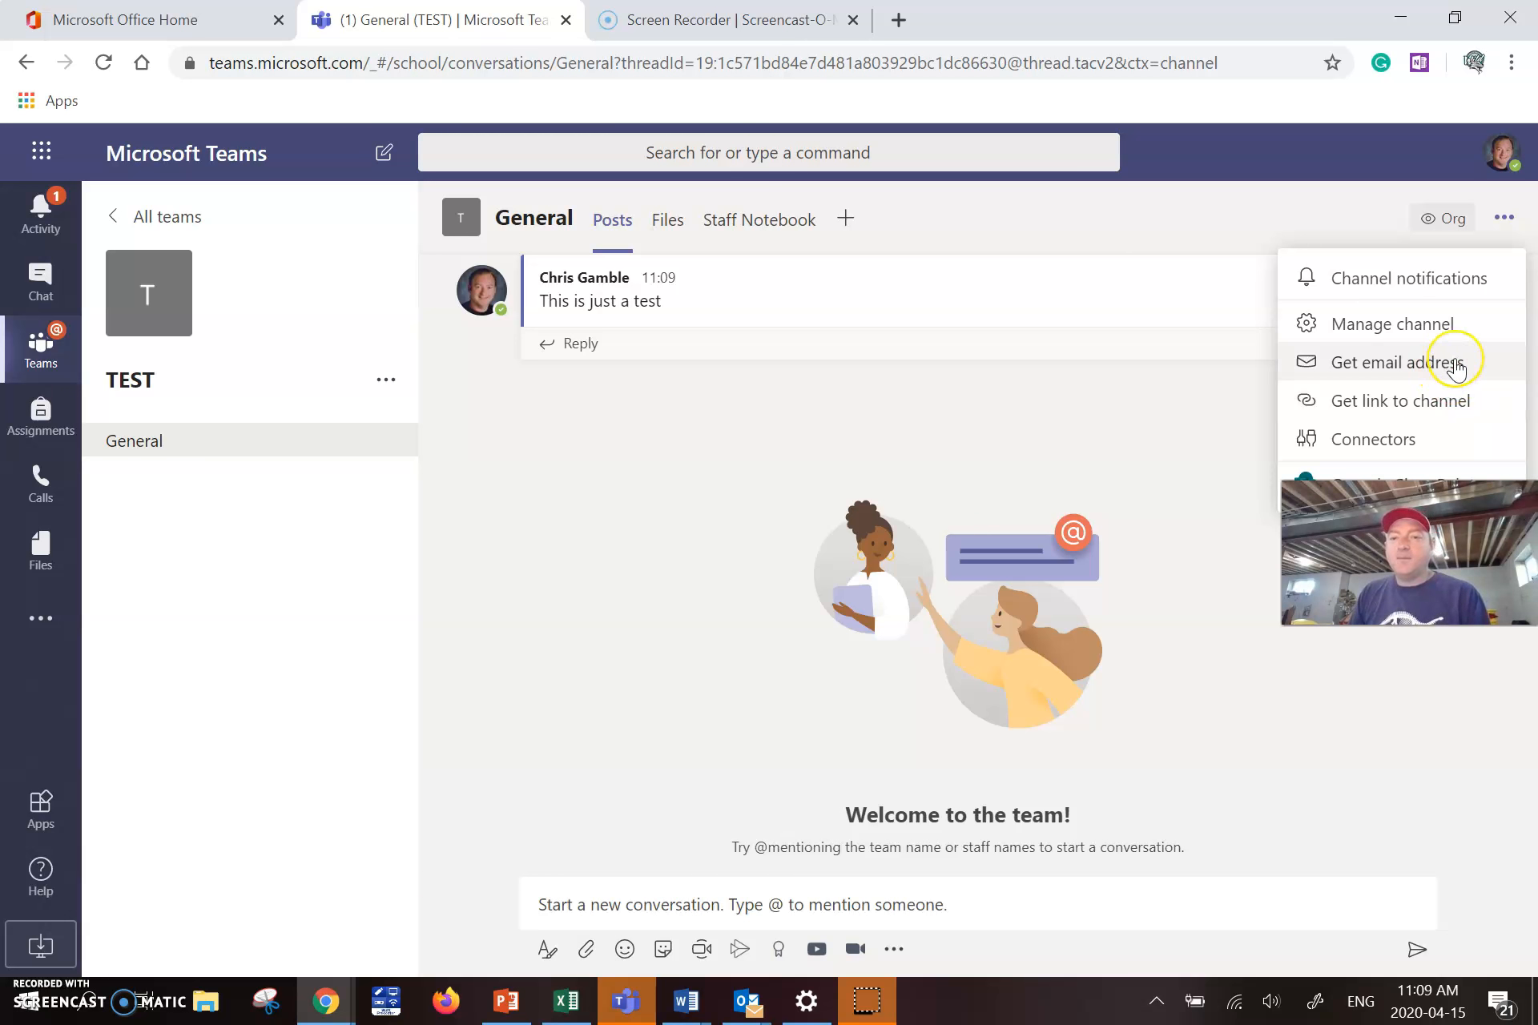
click(1441, 322)
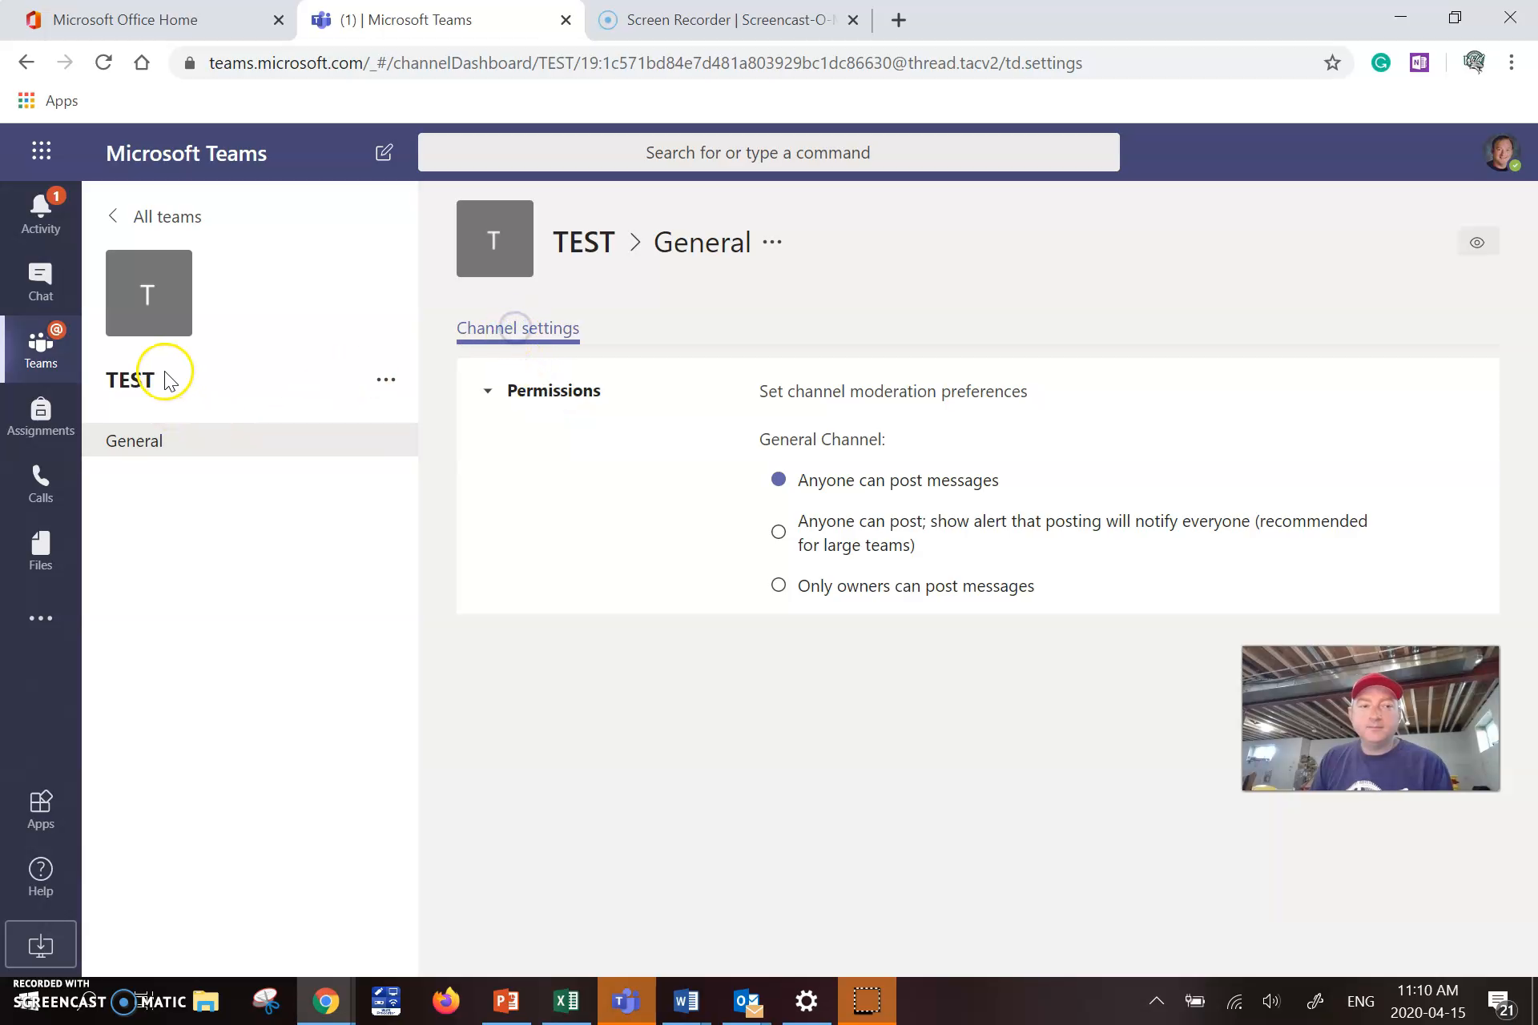
Change the TEST team's avatar to the microphone picture and return to the overview of all teams.
click(167, 308)
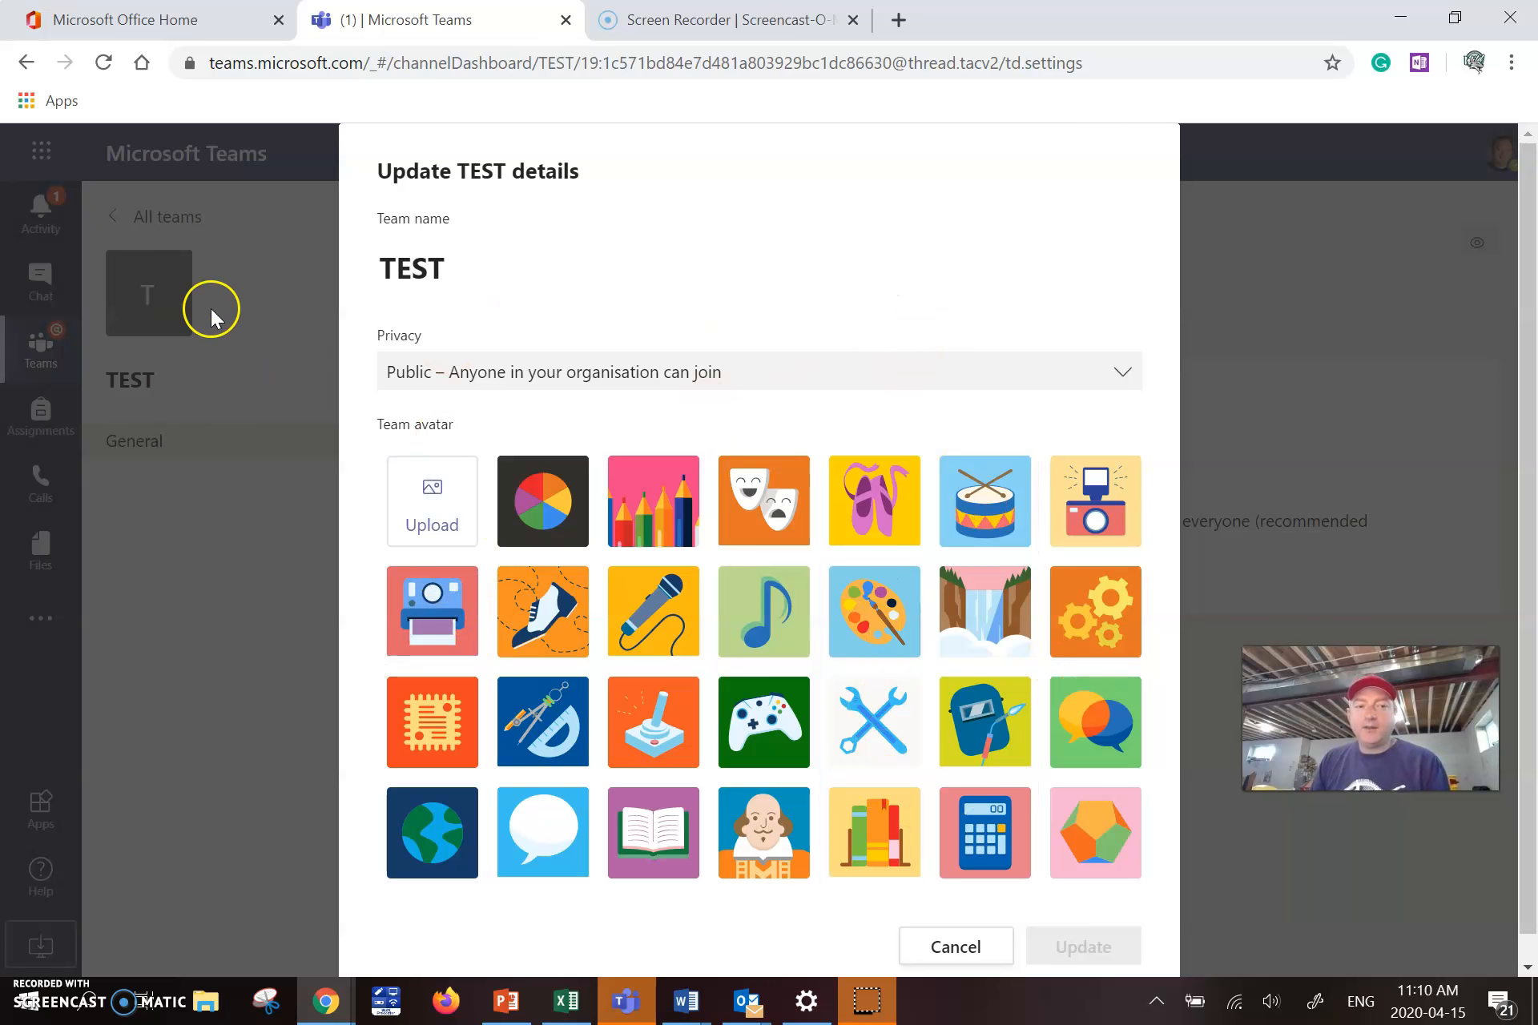
click(653, 611)
click(1061, 953)
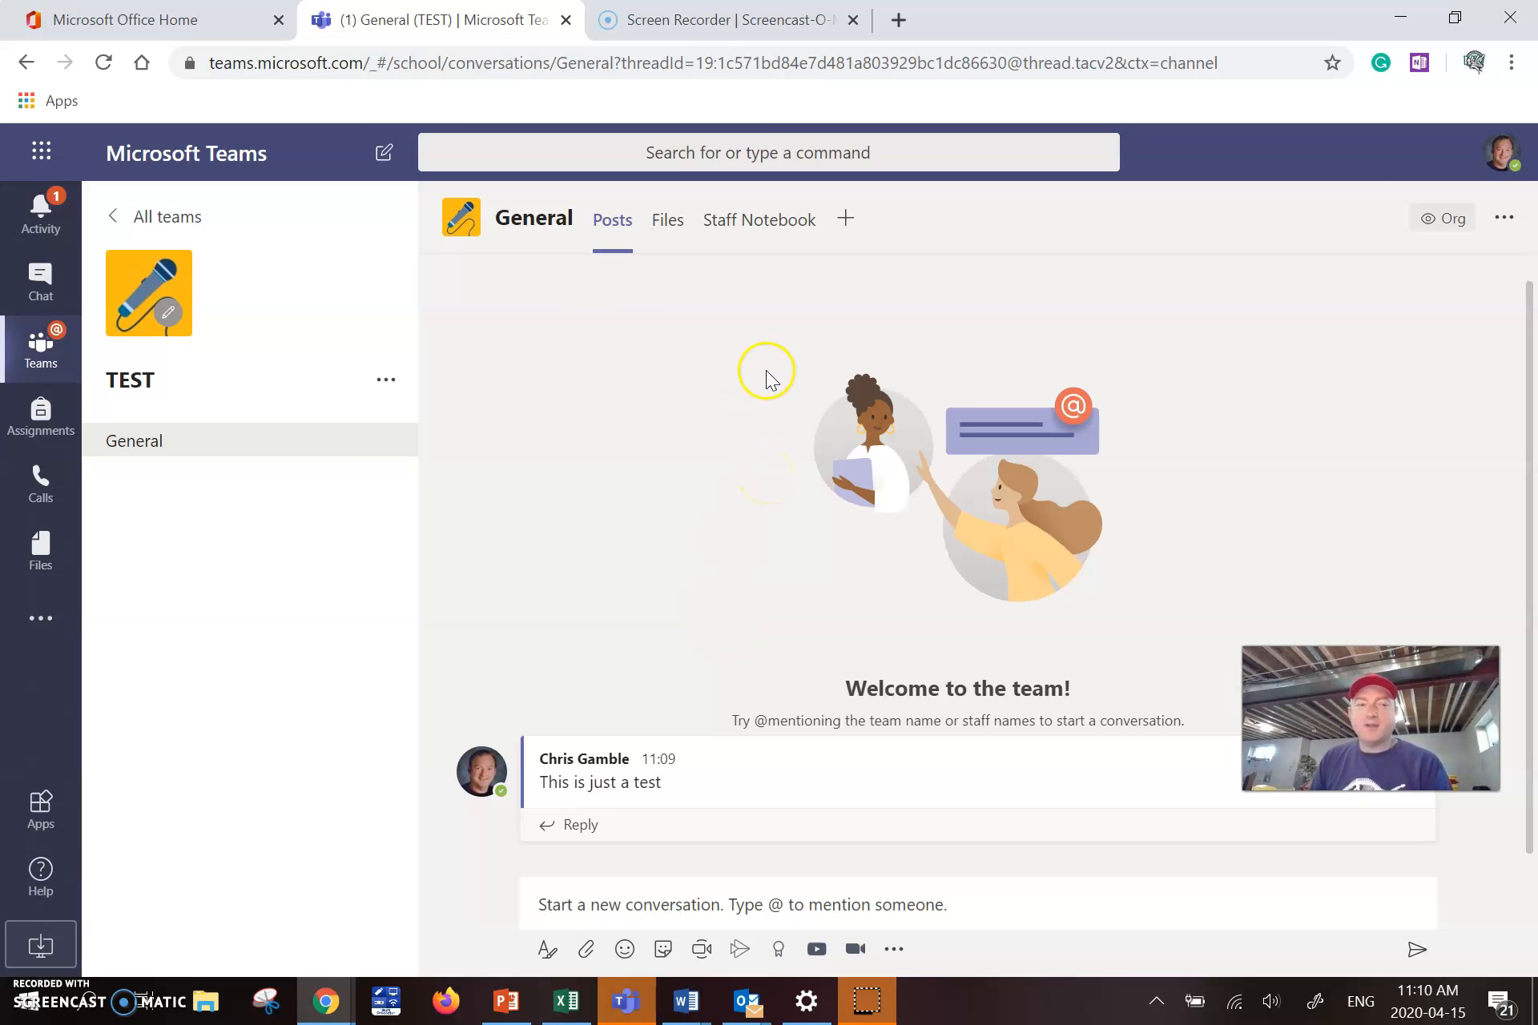
click(41, 344)
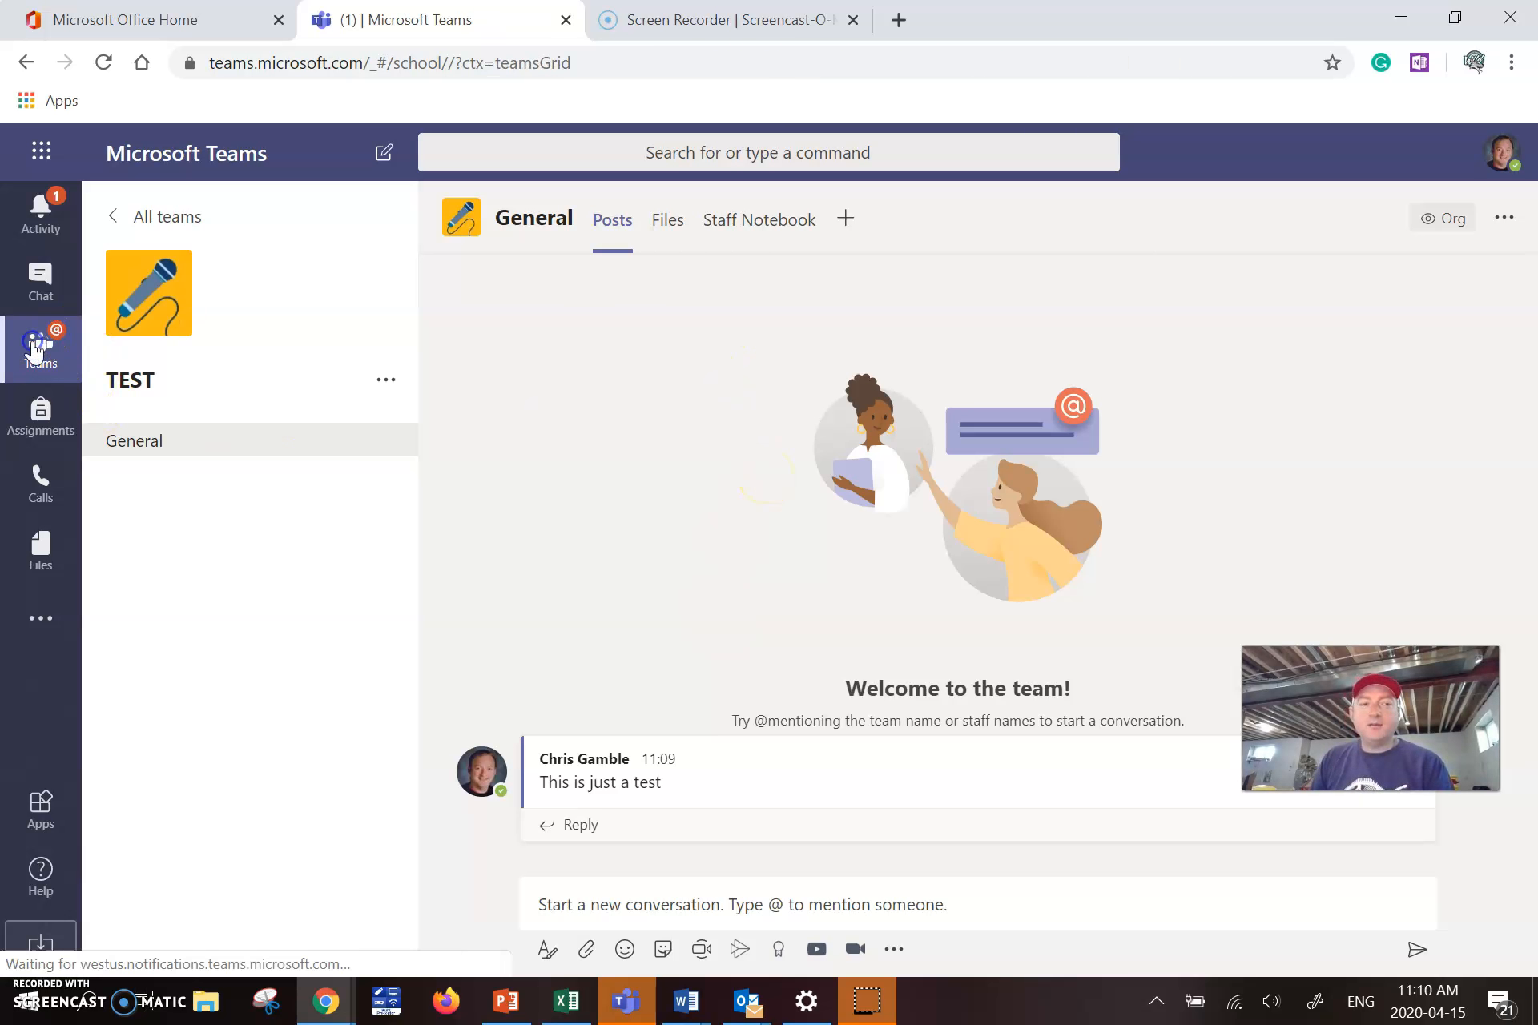